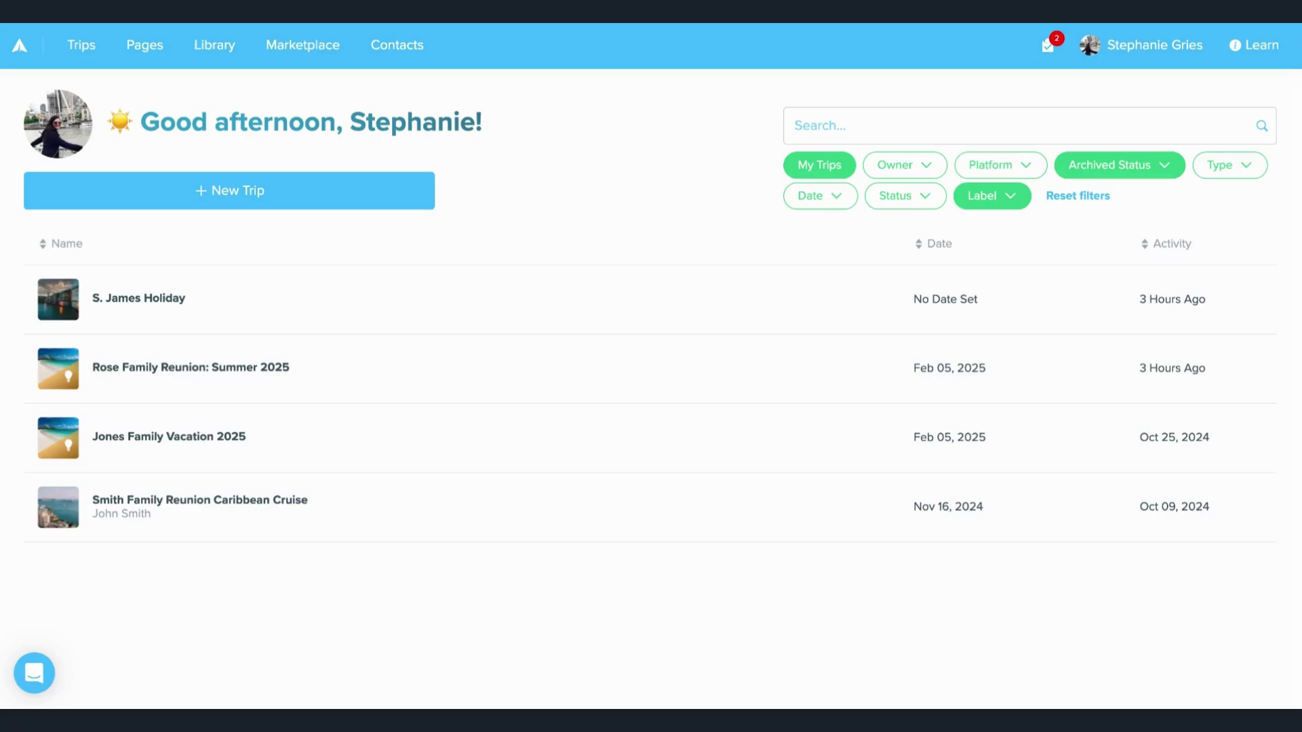
Look through both itineraries of the Smith Family Reunion trip, then return to the trips list
click(368, 512)
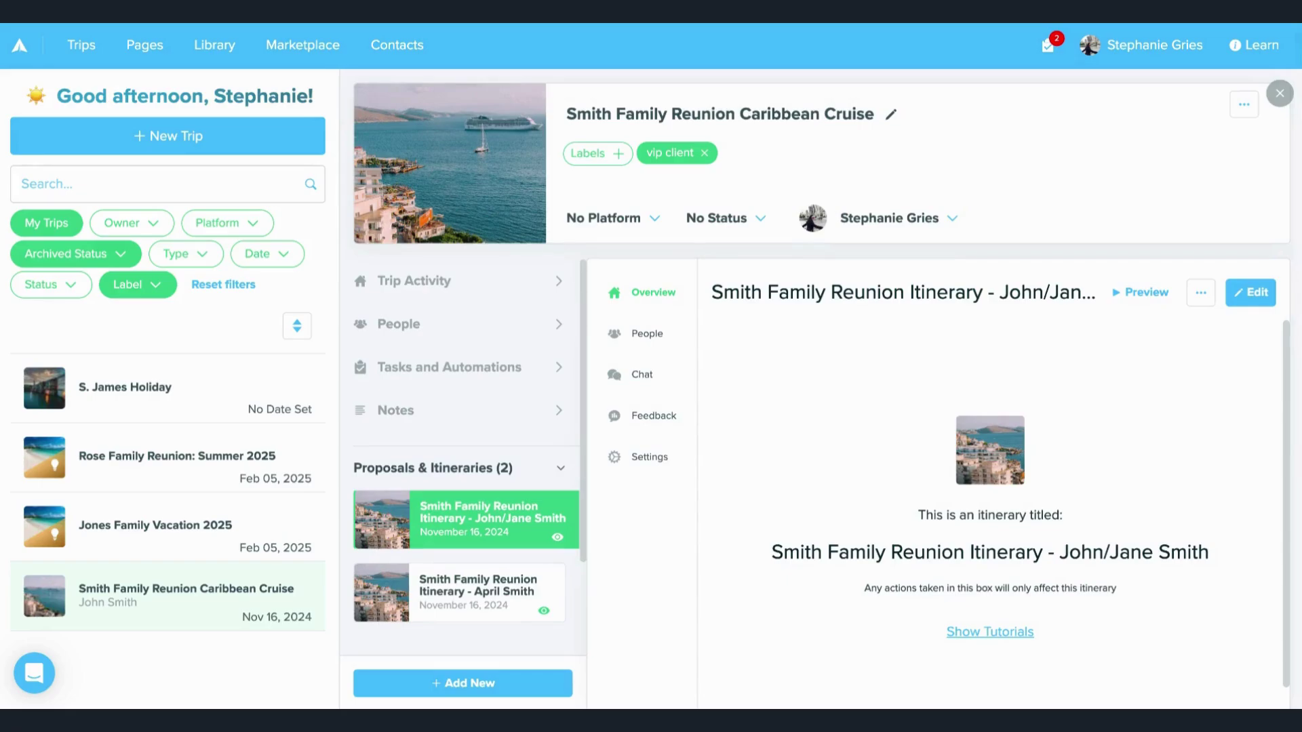
click(477, 613)
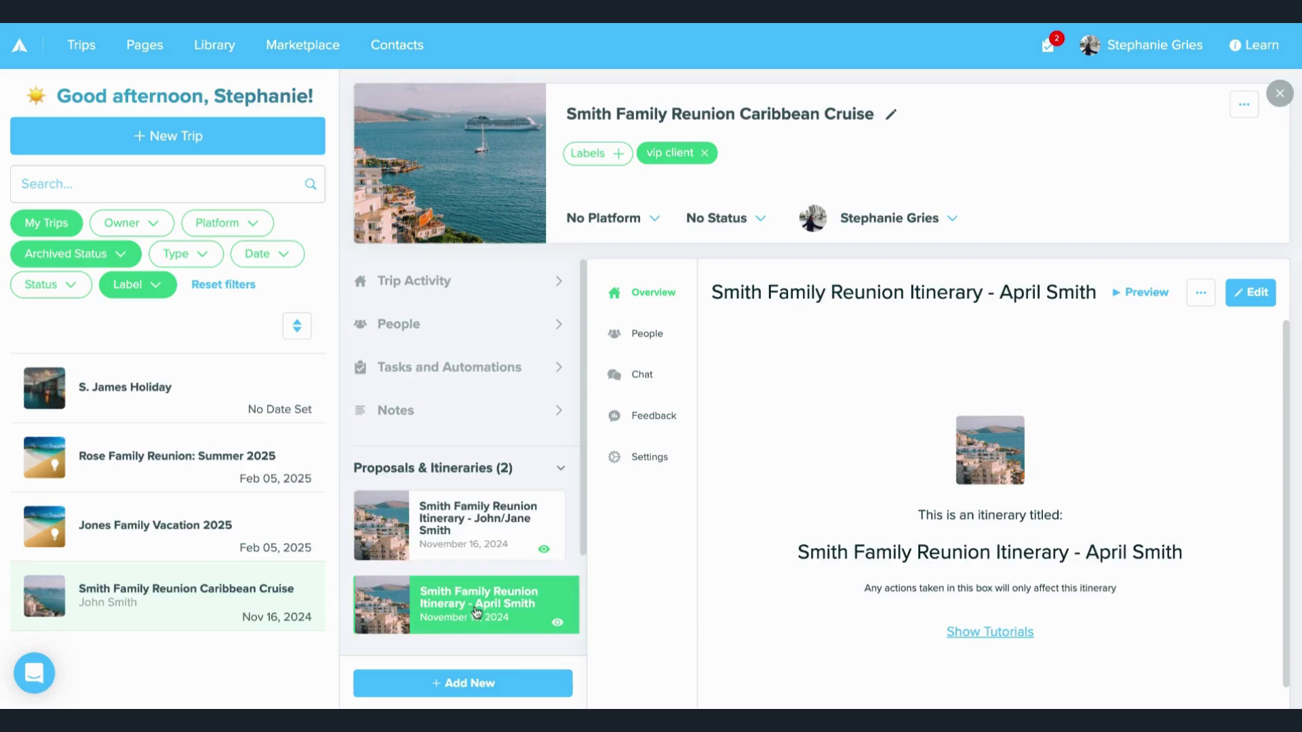
scroll(477, 613, down, 2)
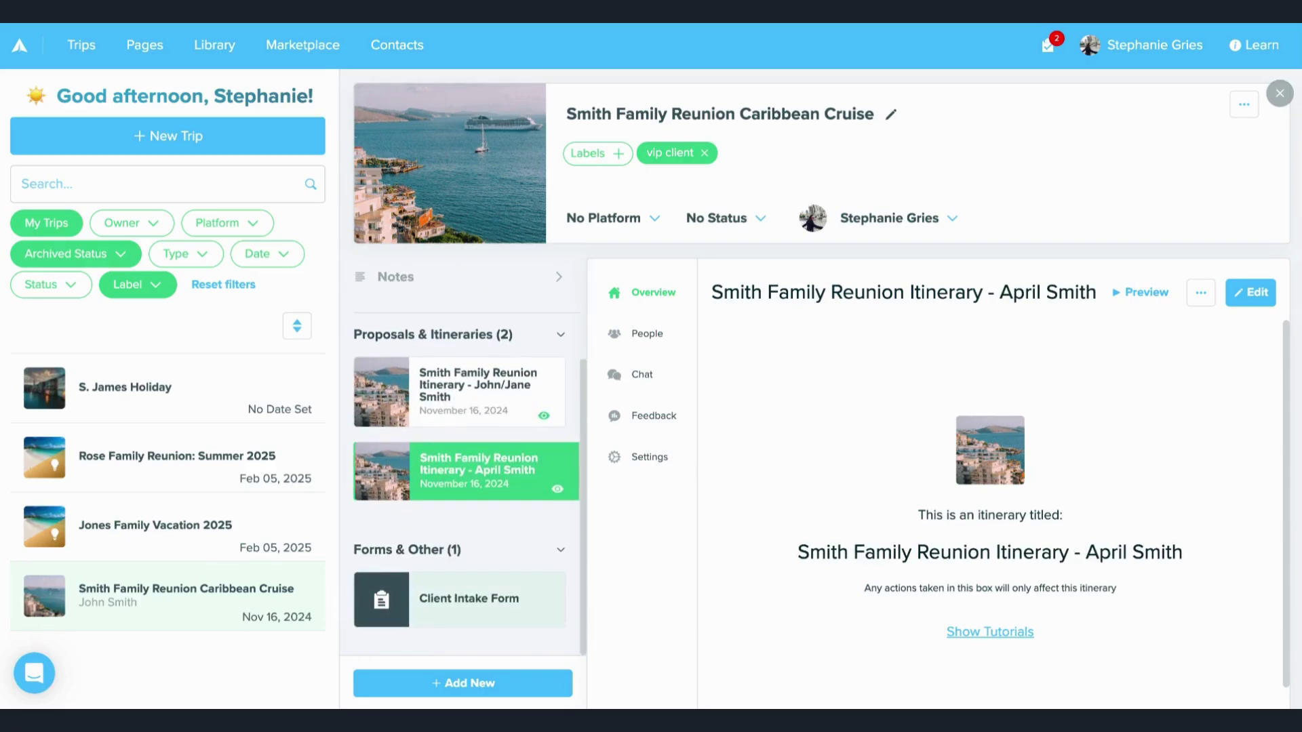
scroll(493, 496, up, 2)
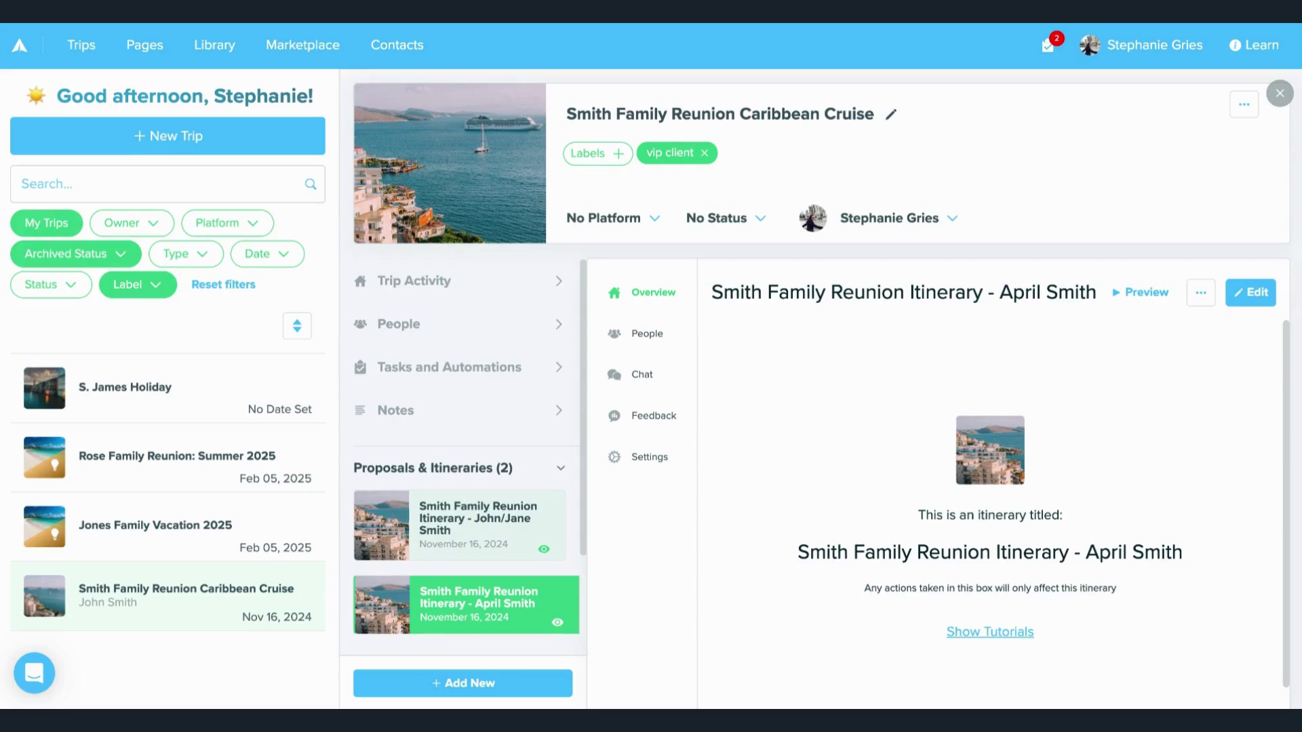
click(493, 542)
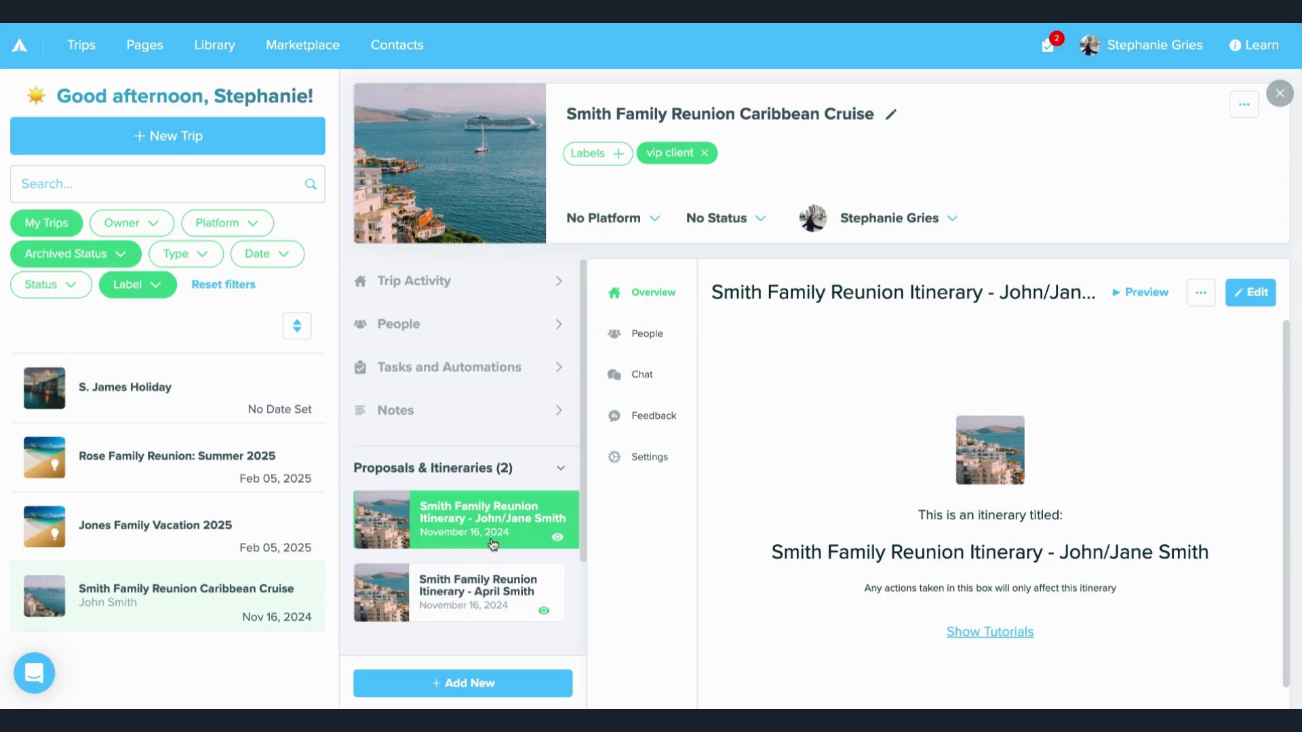
click(82, 44)
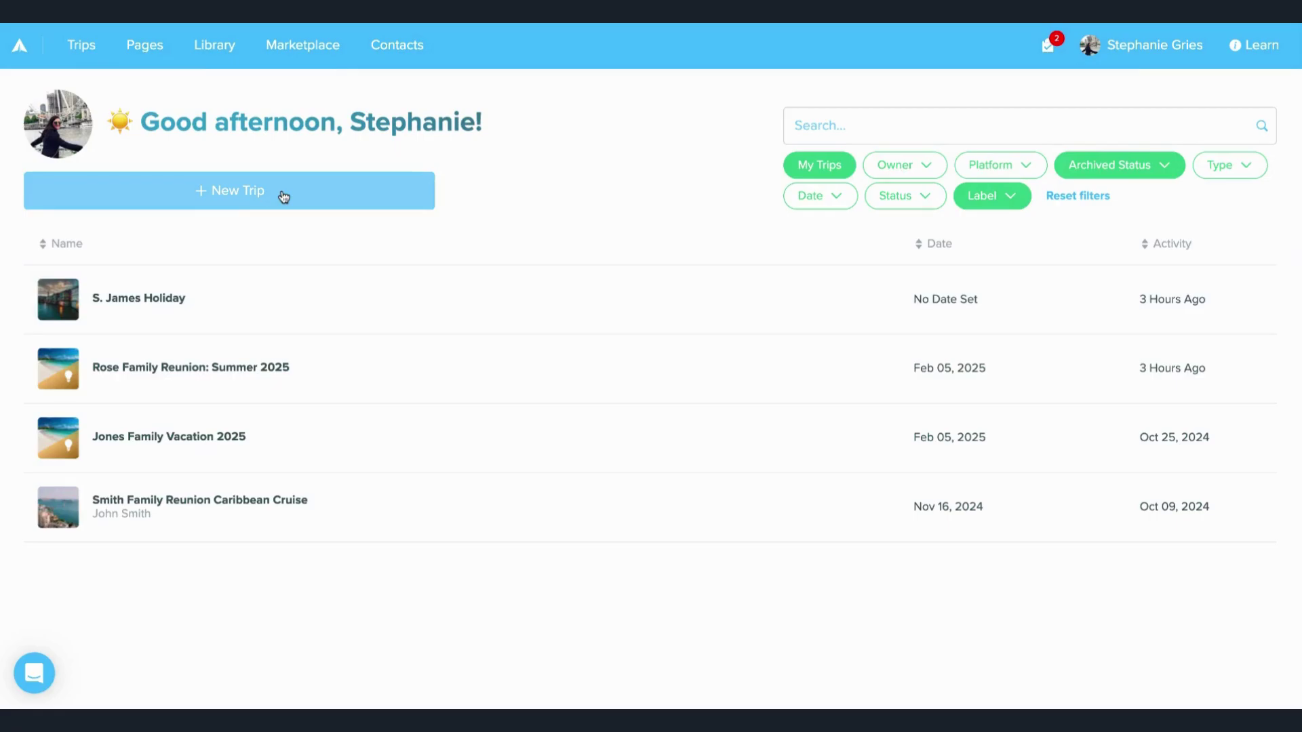
Reopen the Smith Family Reunion trip and edit its second itinerary, with the Nov 16 Chicago–San Francisco flight
click(283, 196)
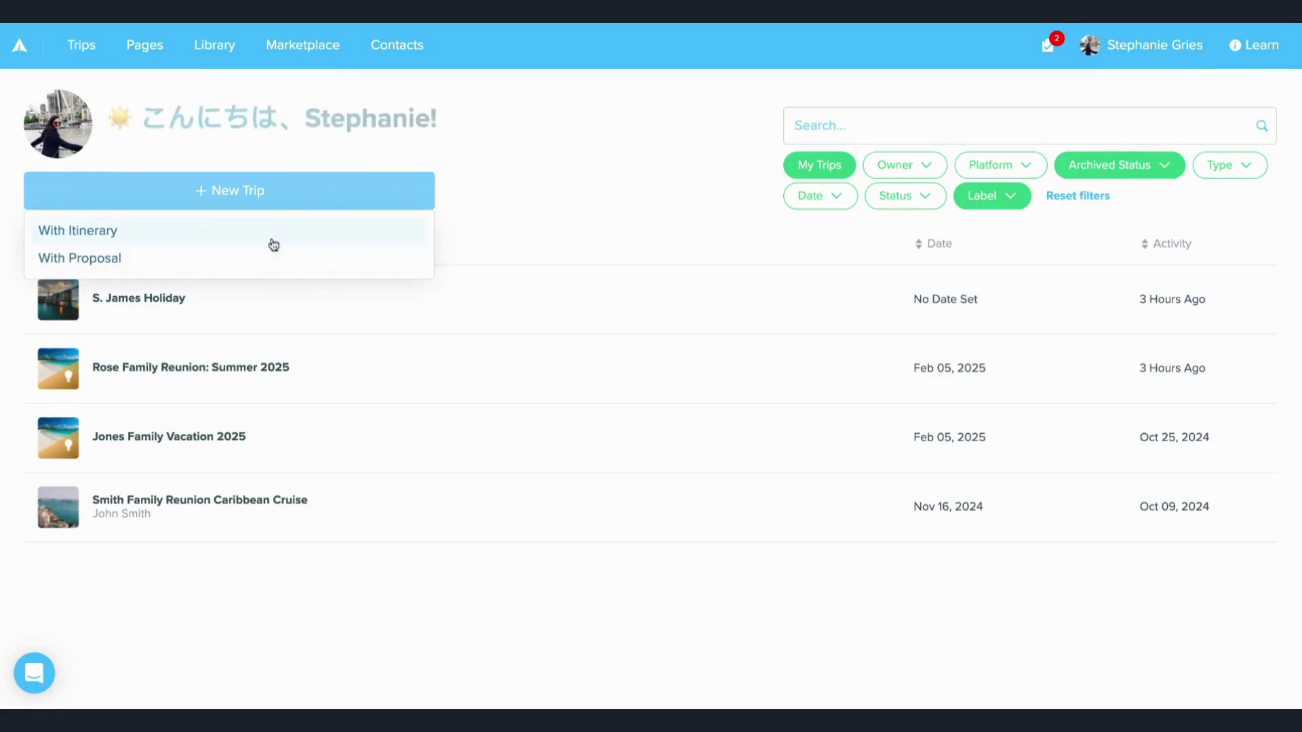
click(303, 515)
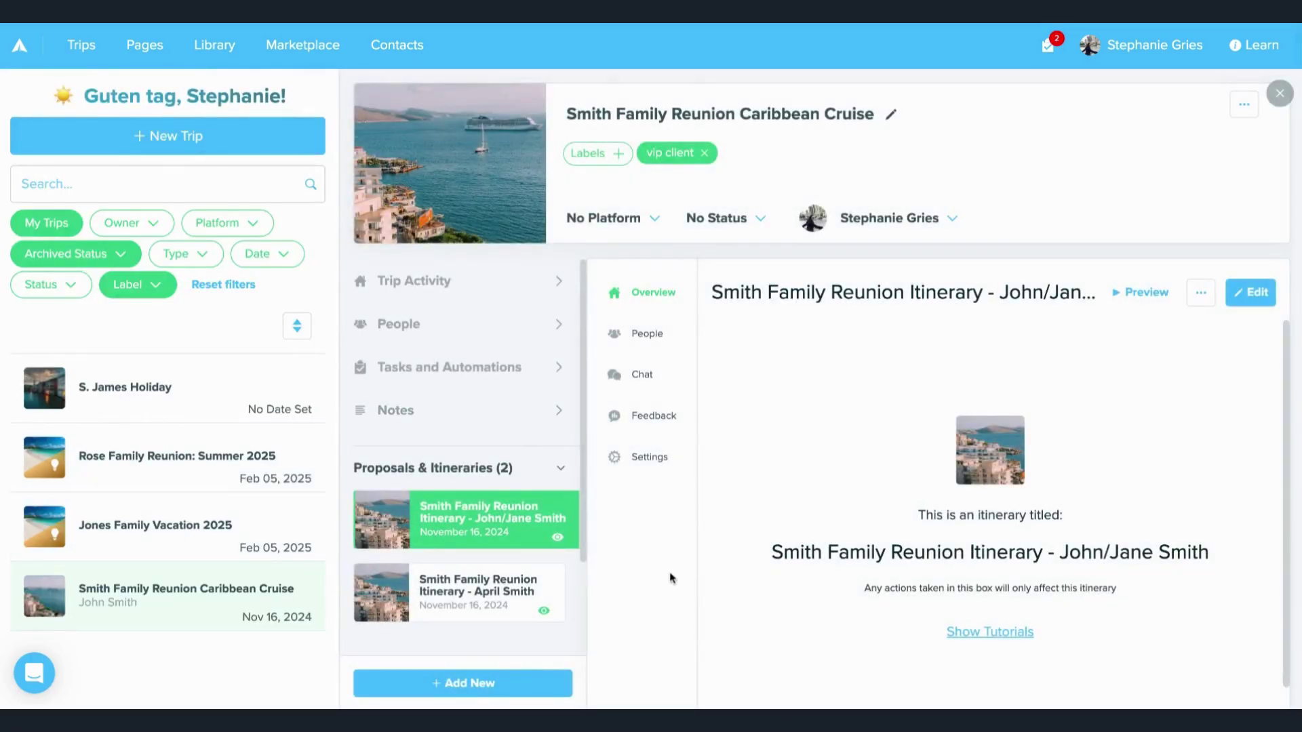
click(518, 689)
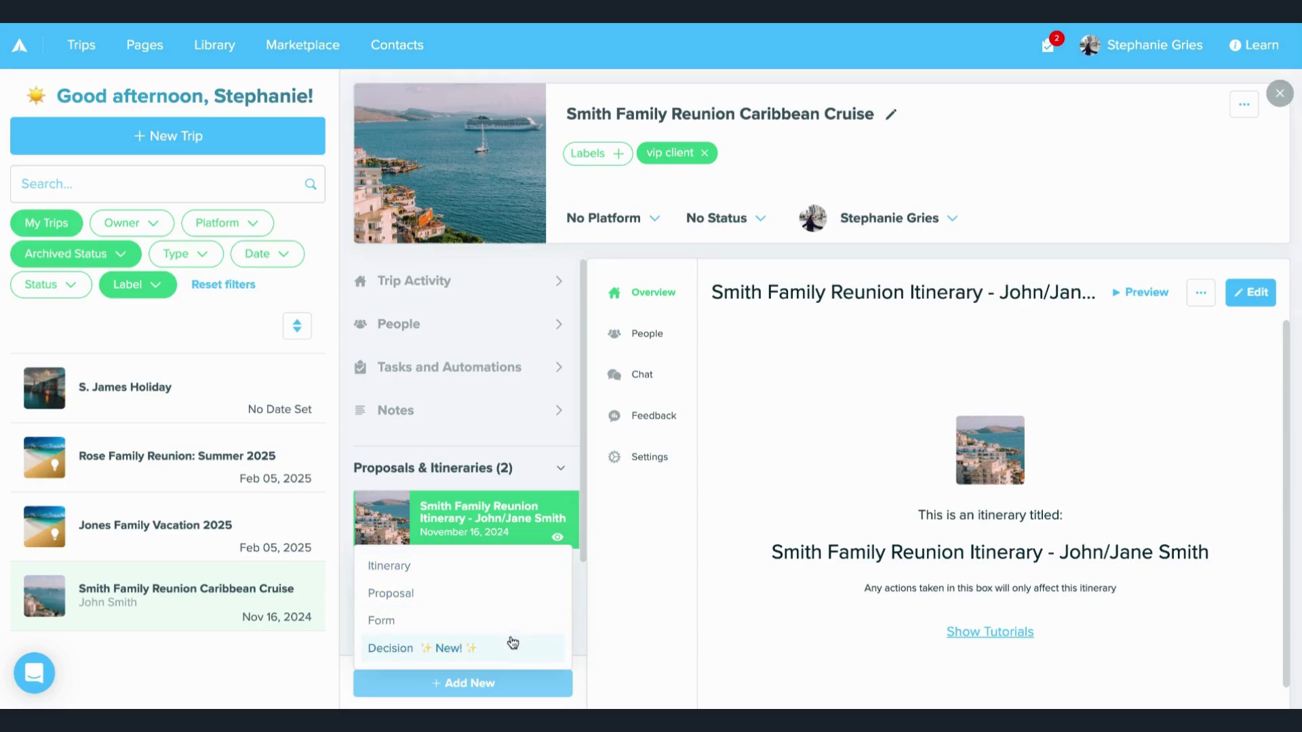
click(504, 685)
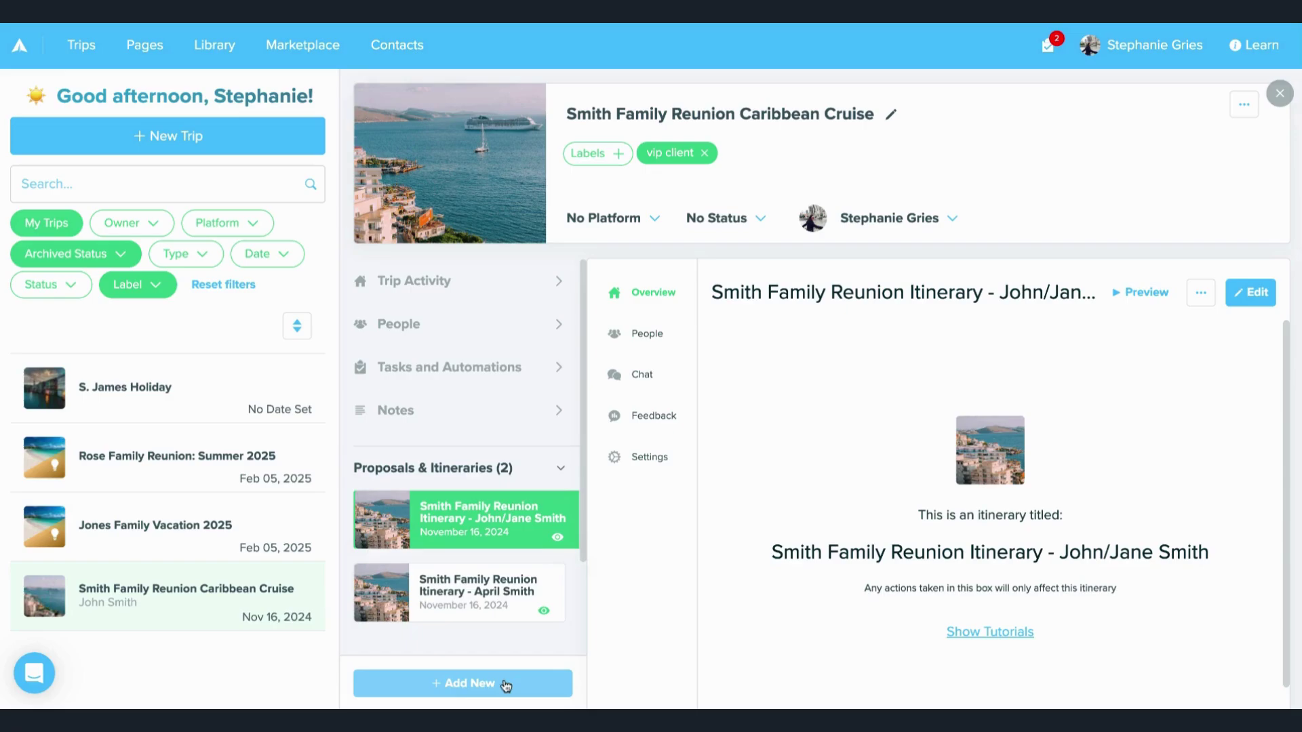
scroll(503, 549, down, 2)
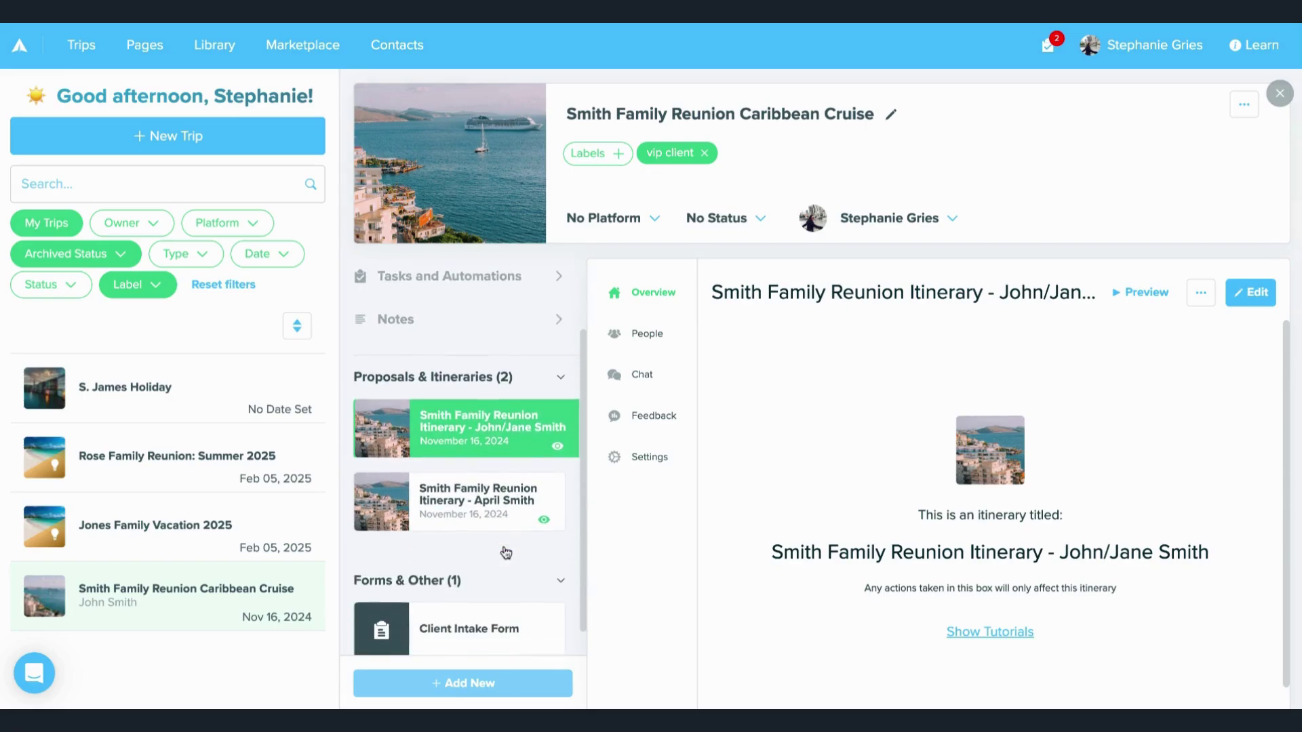
click(489, 513)
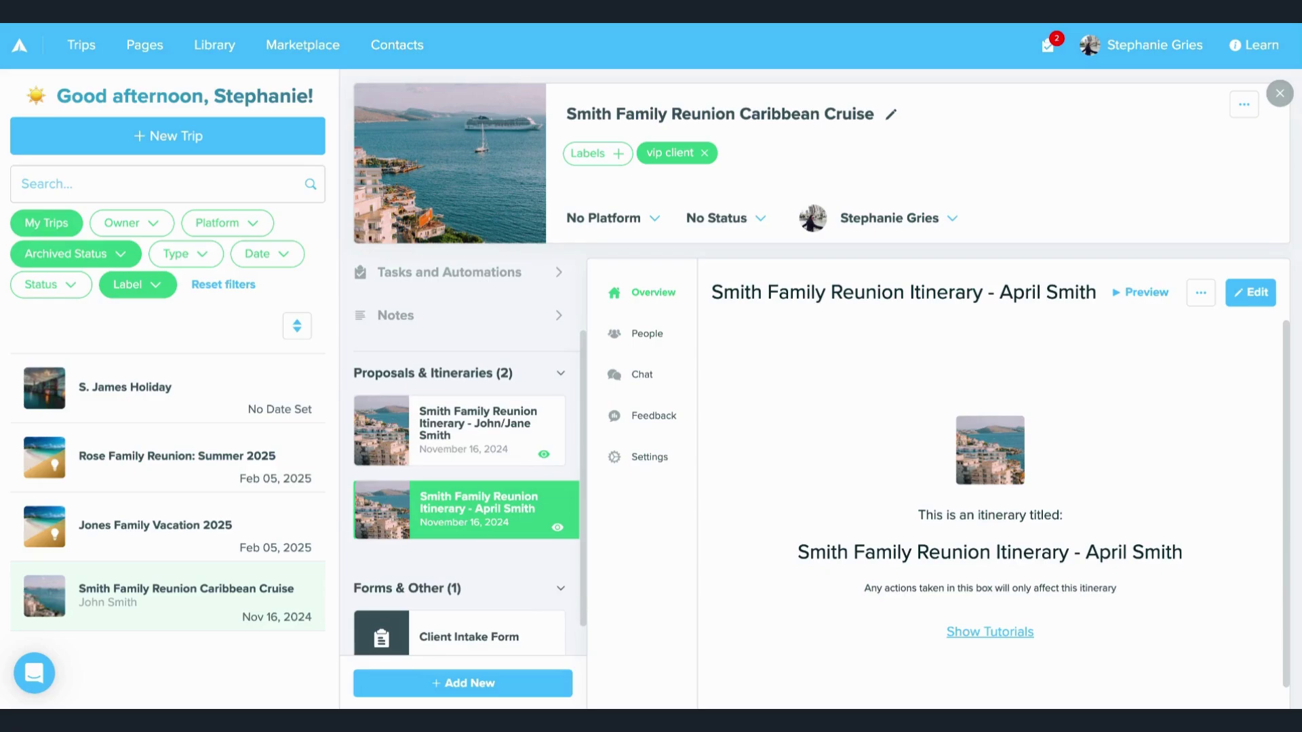
click(1249, 298)
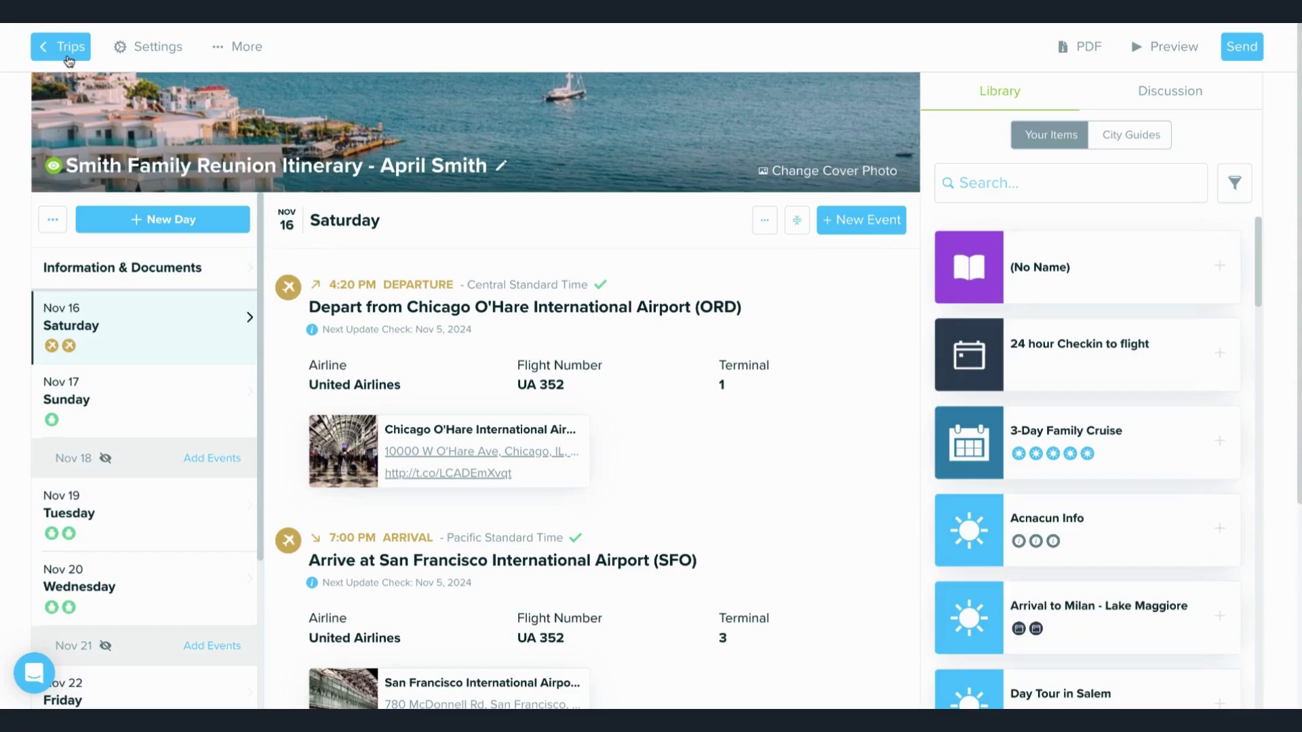
Leave the editor and bring up the Jones Family Vacation 2025 trip's activity feed
click(67, 48)
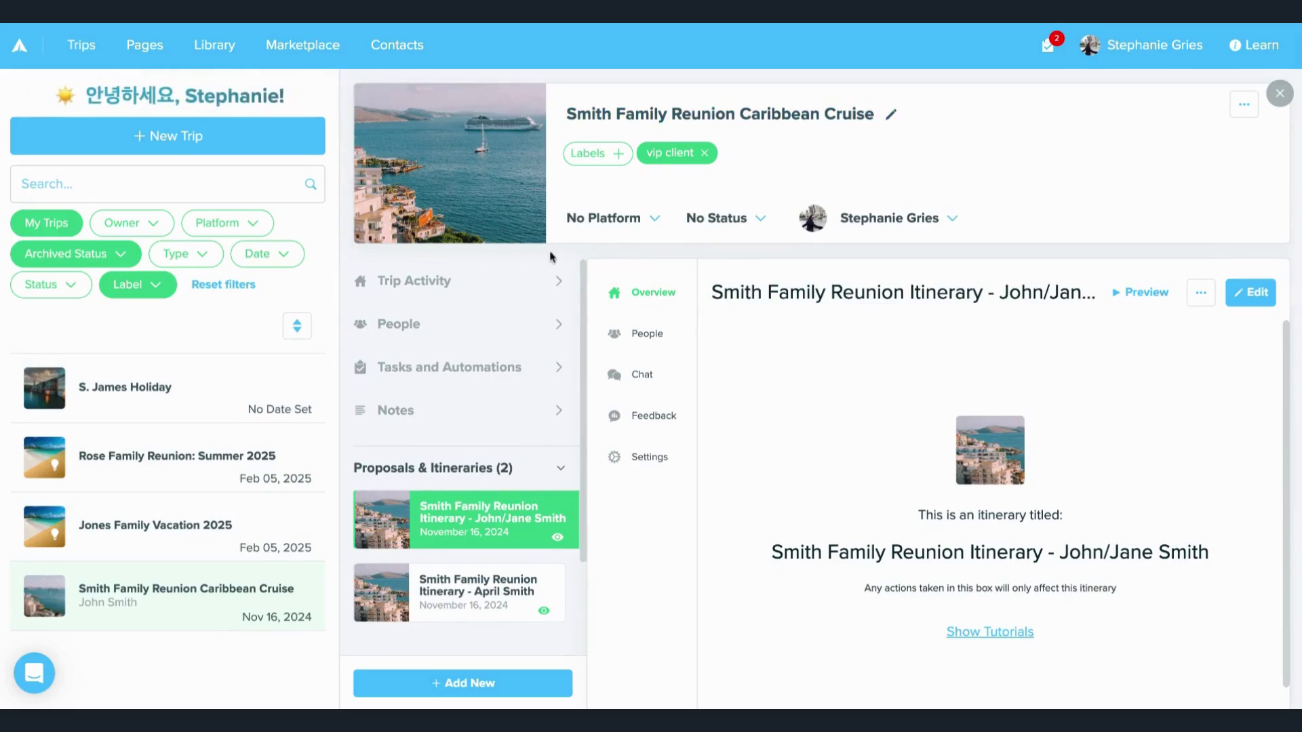
click(544, 282)
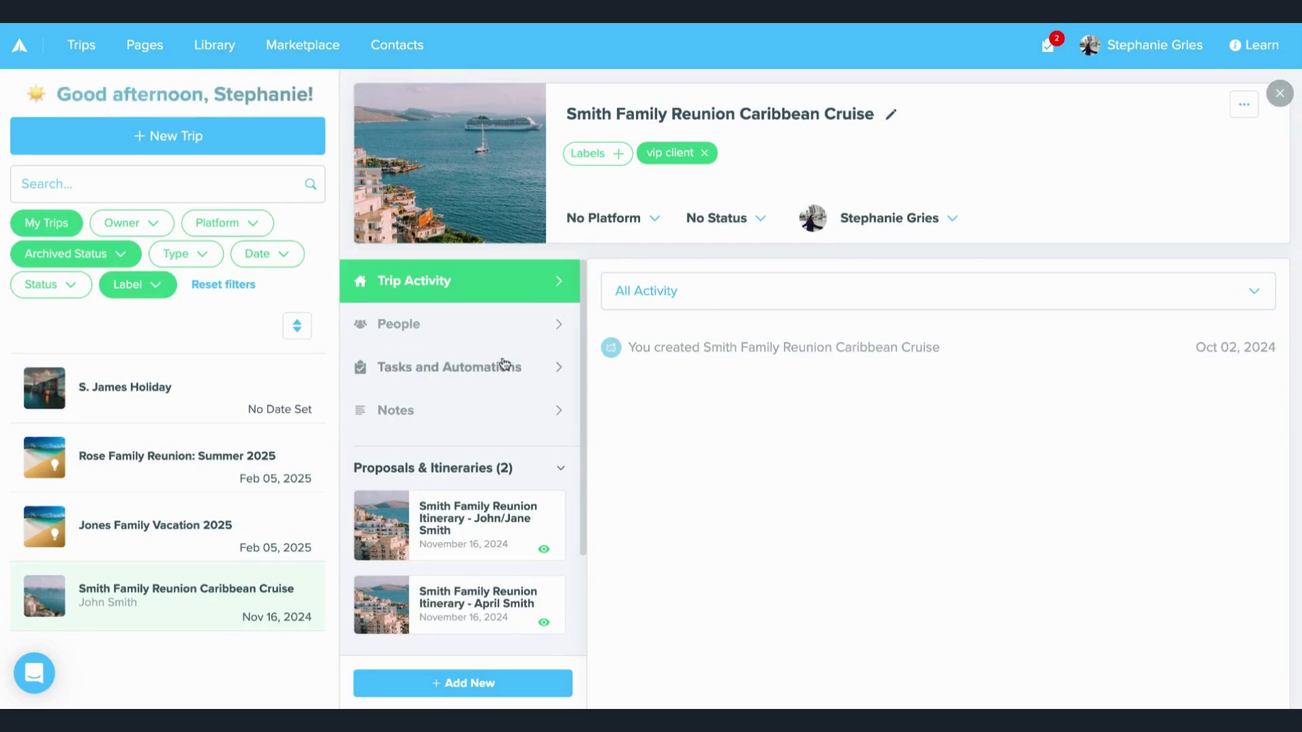
click(226, 539)
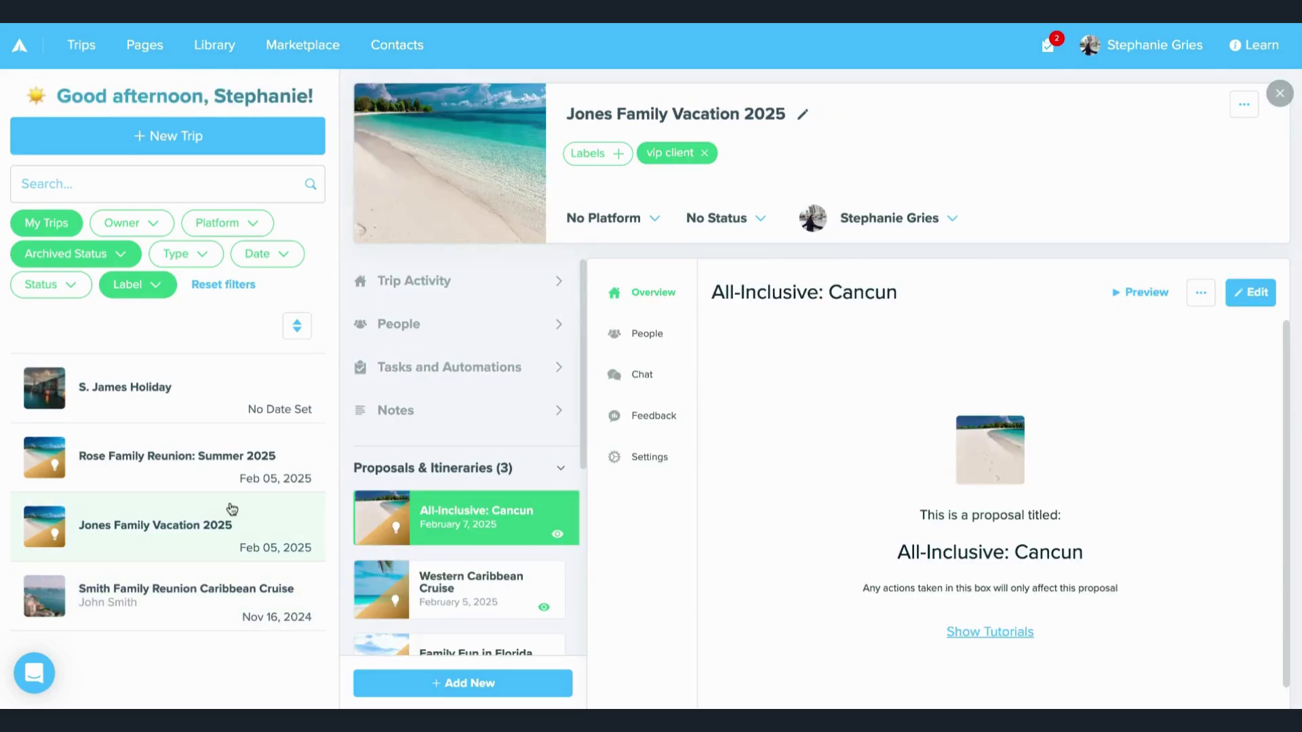
click(454, 290)
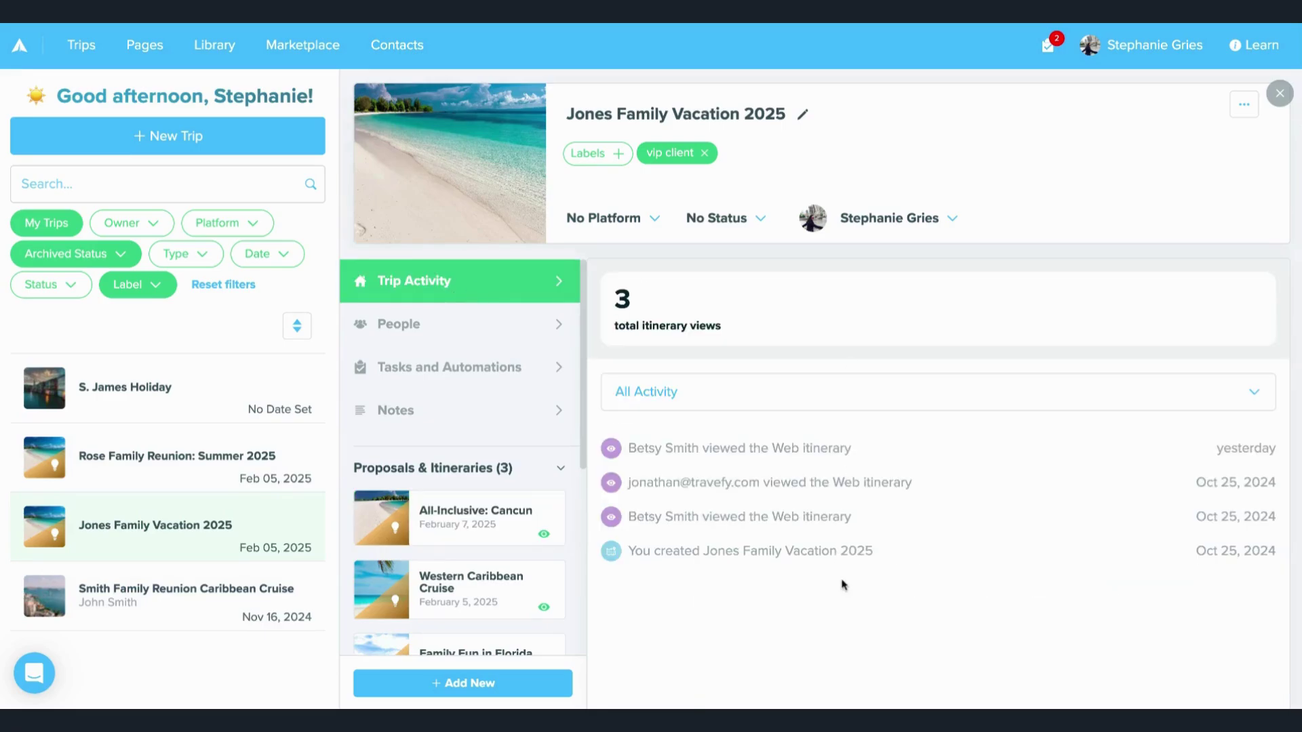
Review the Jones trip's People and Tasks and Automations, then start a blank note under Notes
click(539, 326)
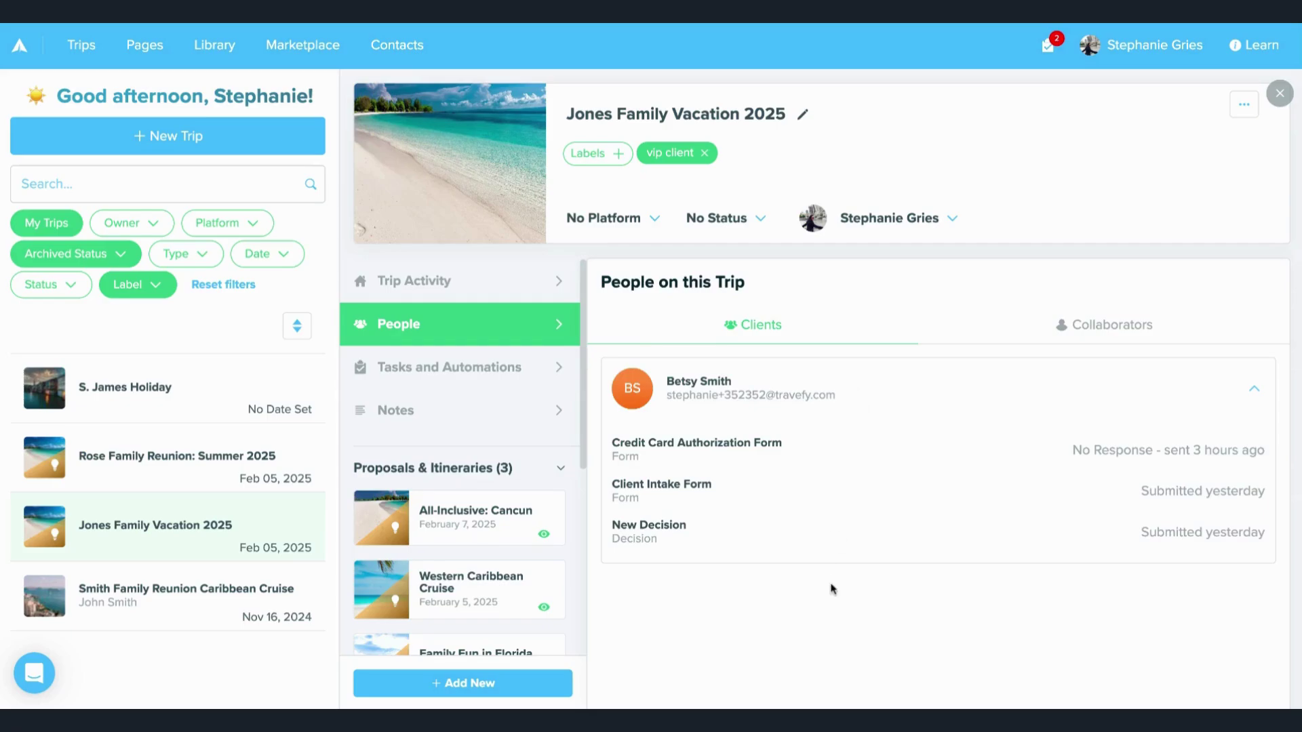
click(553, 373)
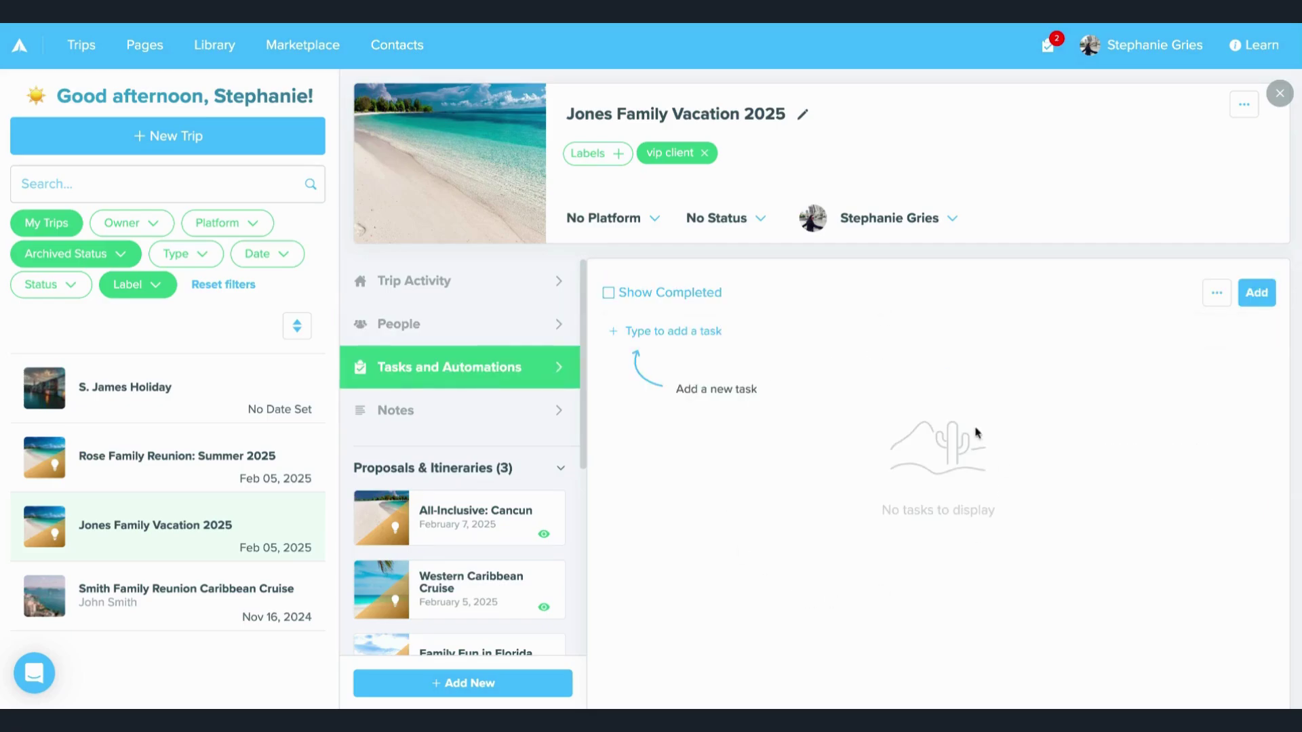
click(441, 414)
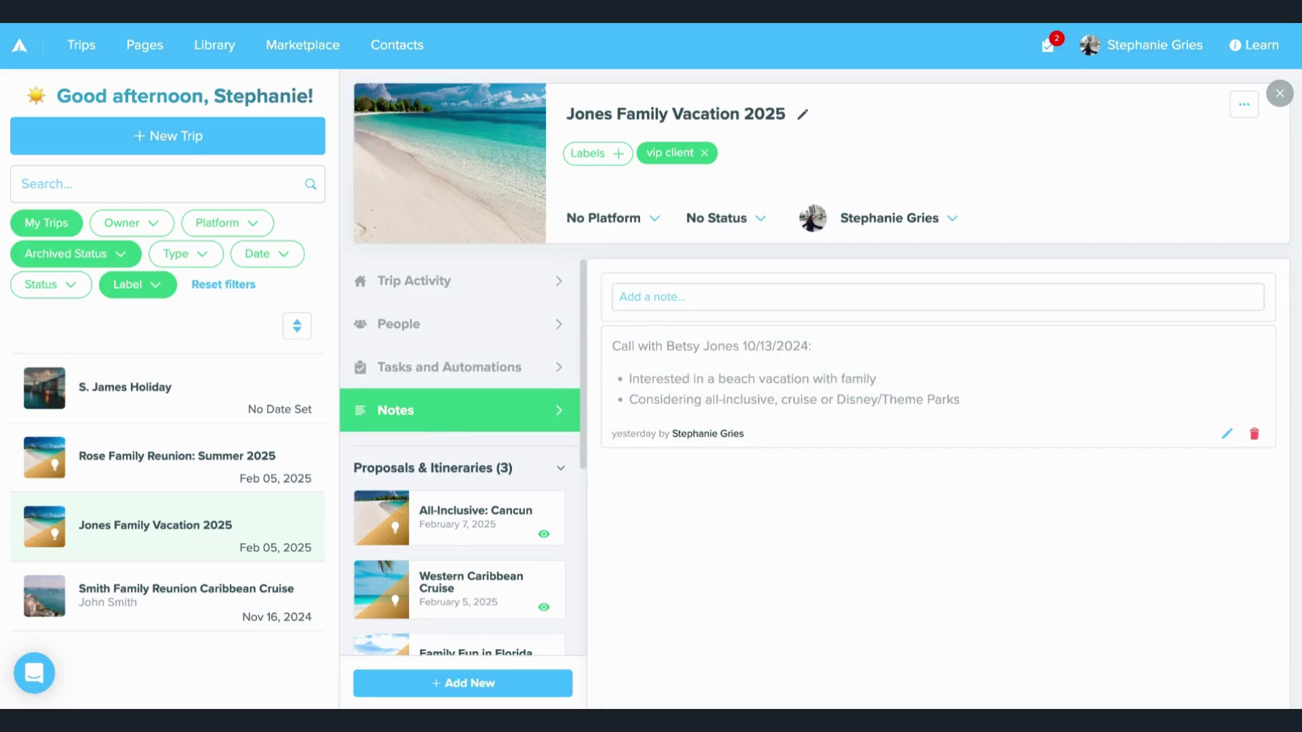
click(718, 299)
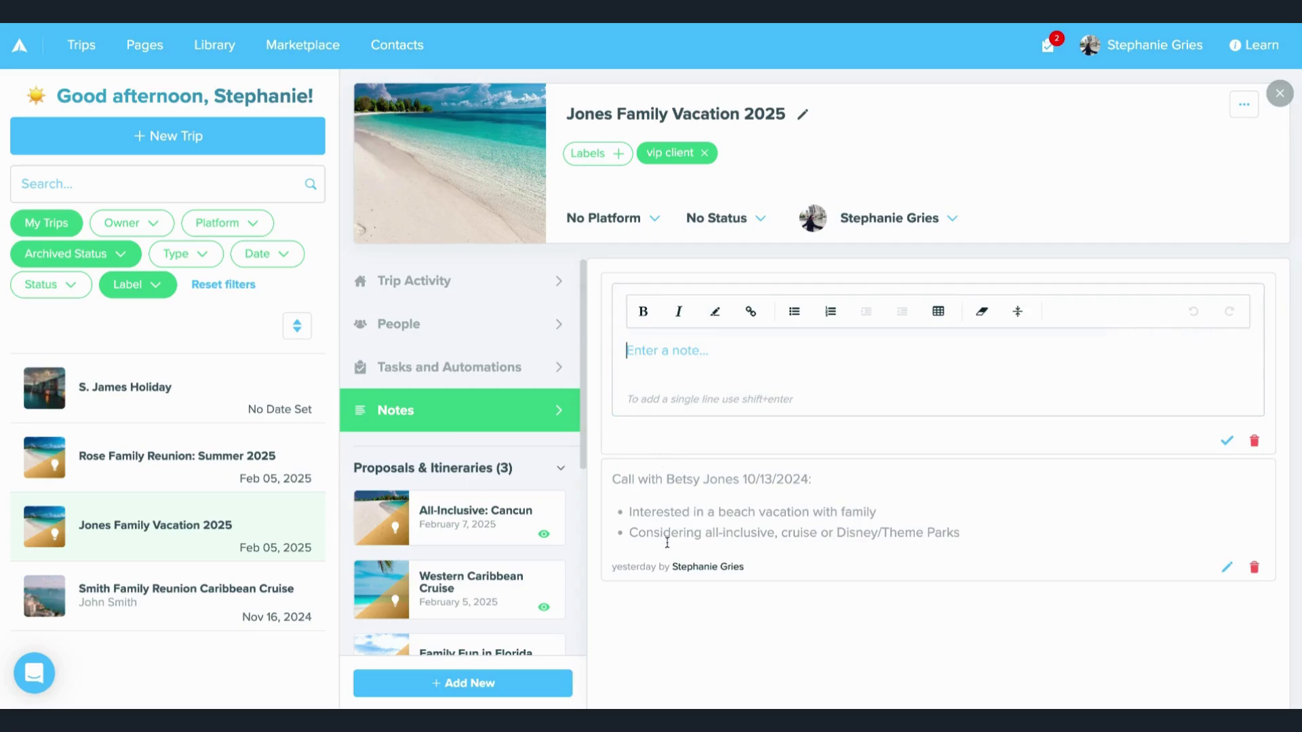
click(506, 527)
scroll(506, 527, down, 3)
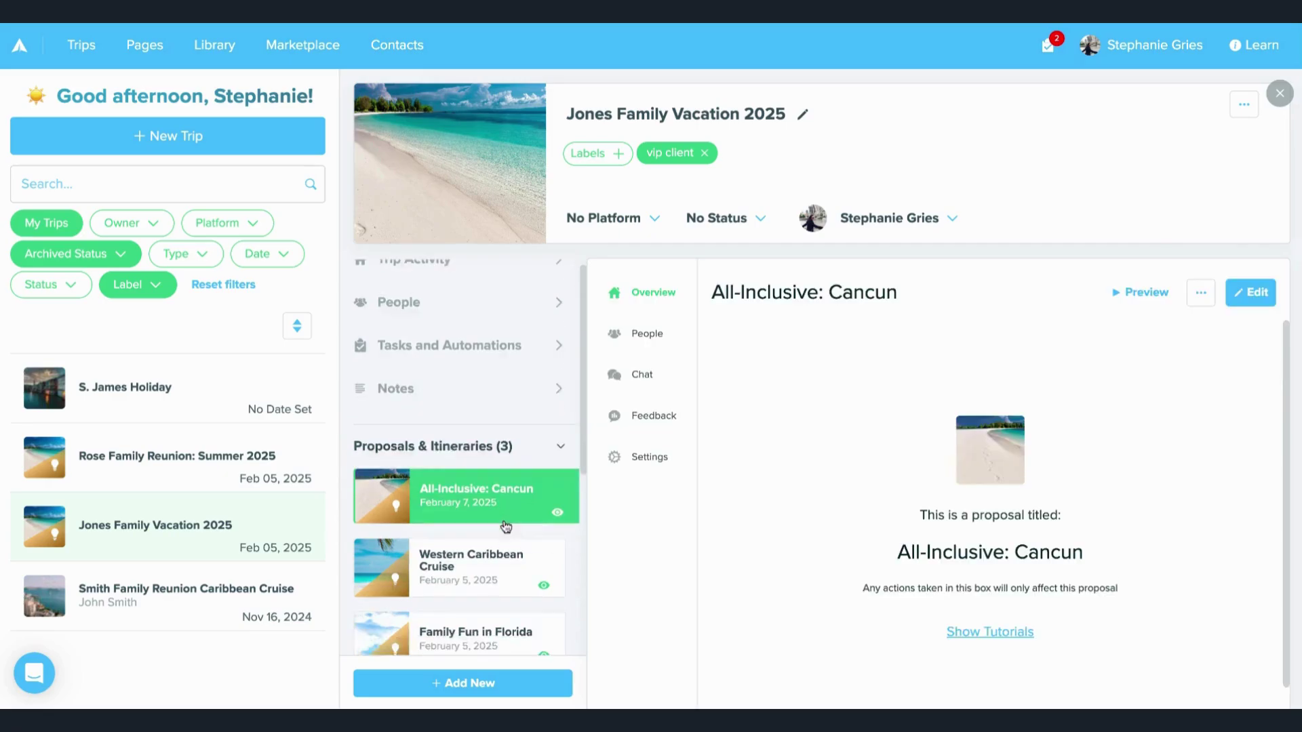
click(500, 565)
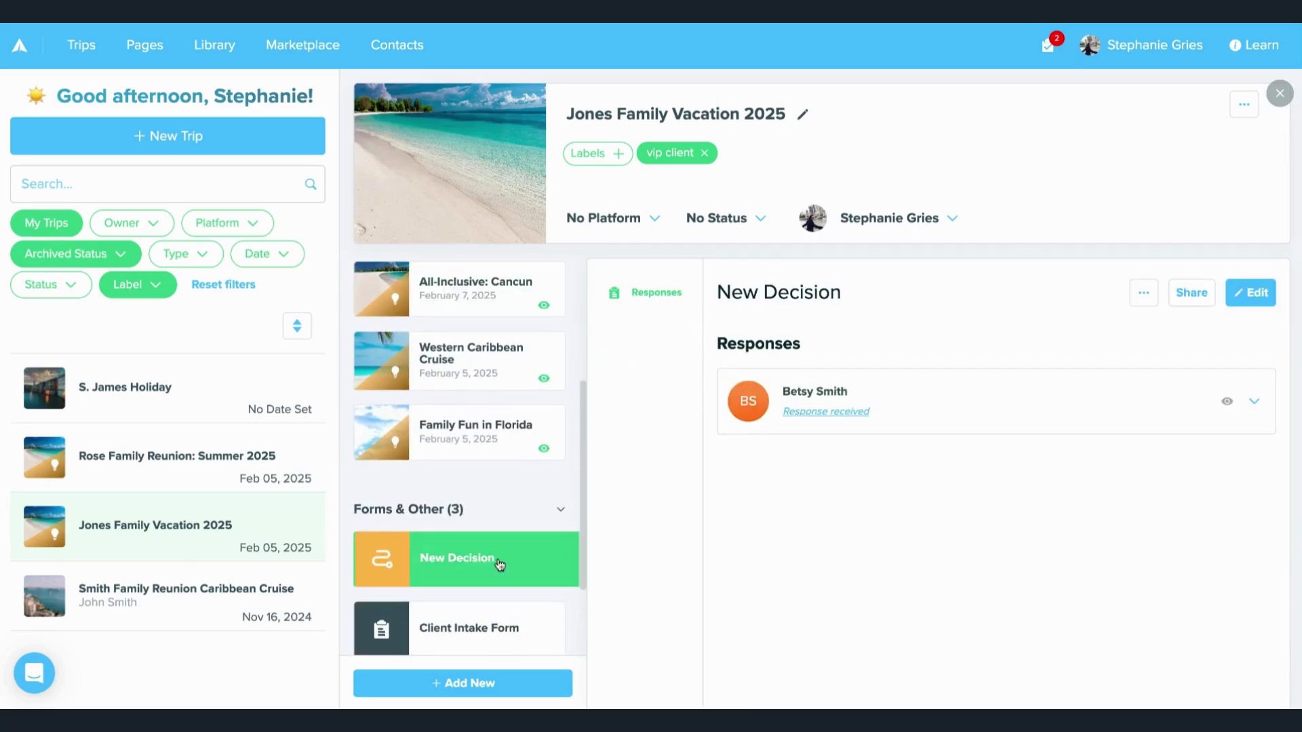
scroll(499, 565, up, 2)
scroll(495, 564, down, 2)
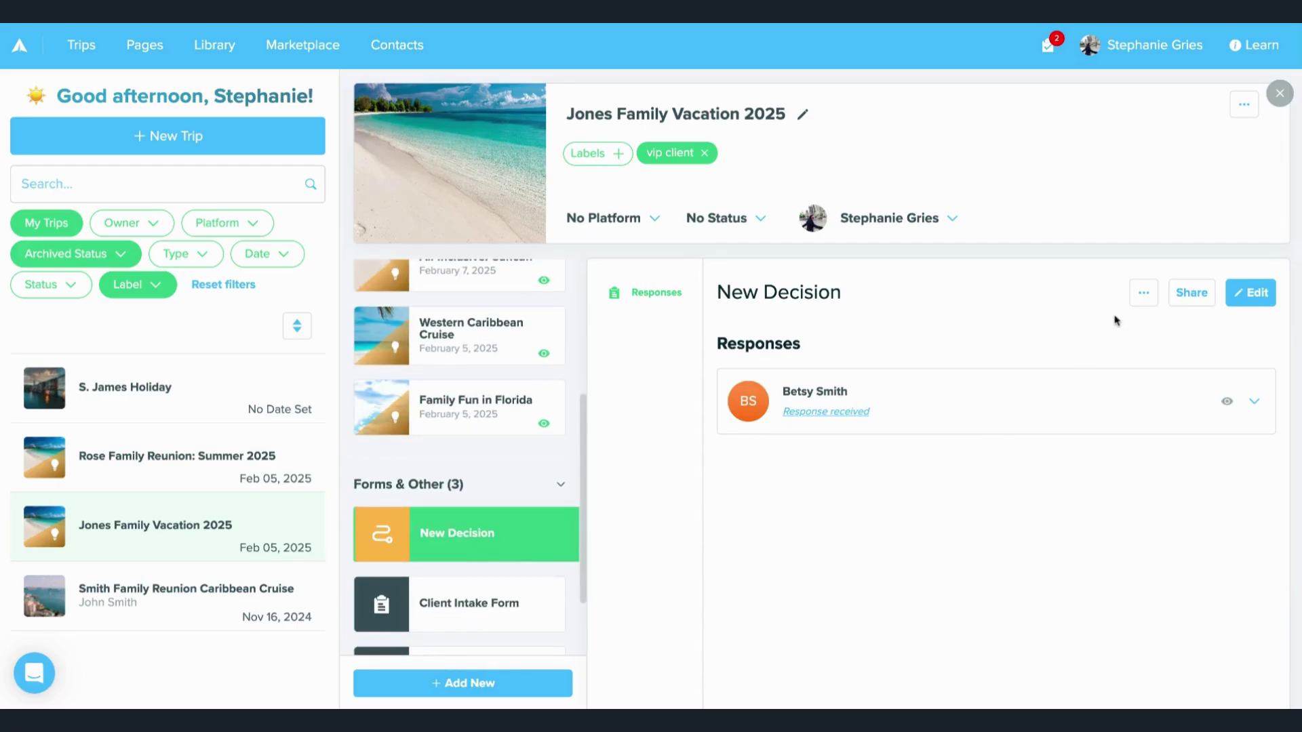
click(1139, 303)
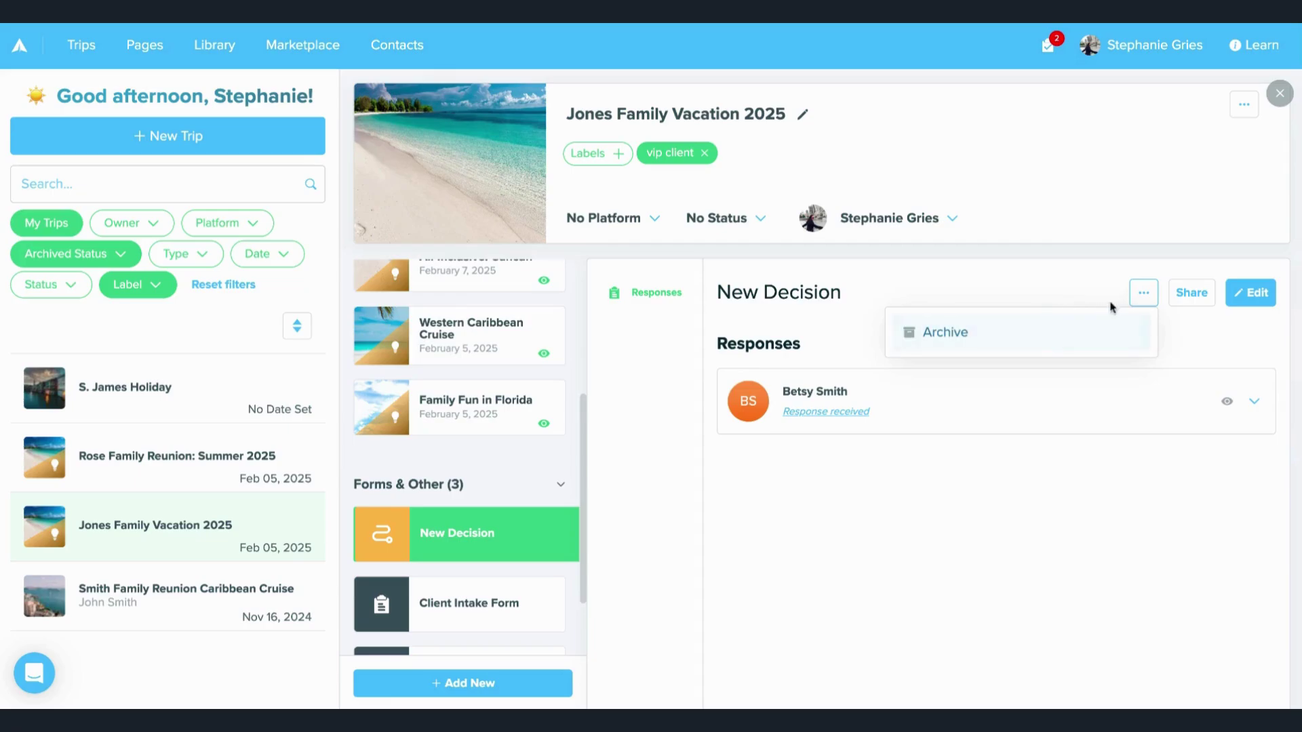
click(1143, 302)
scroll(488, 526, down, 2)
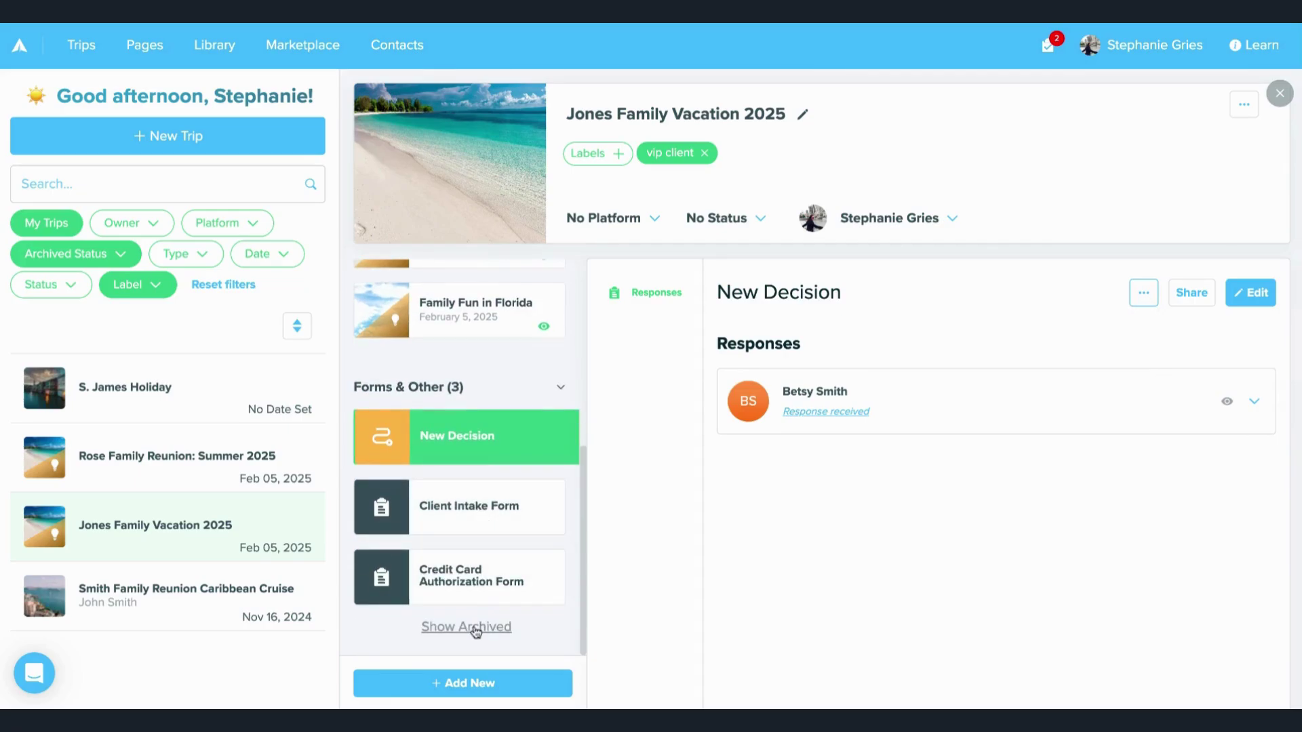
click(476, 628)
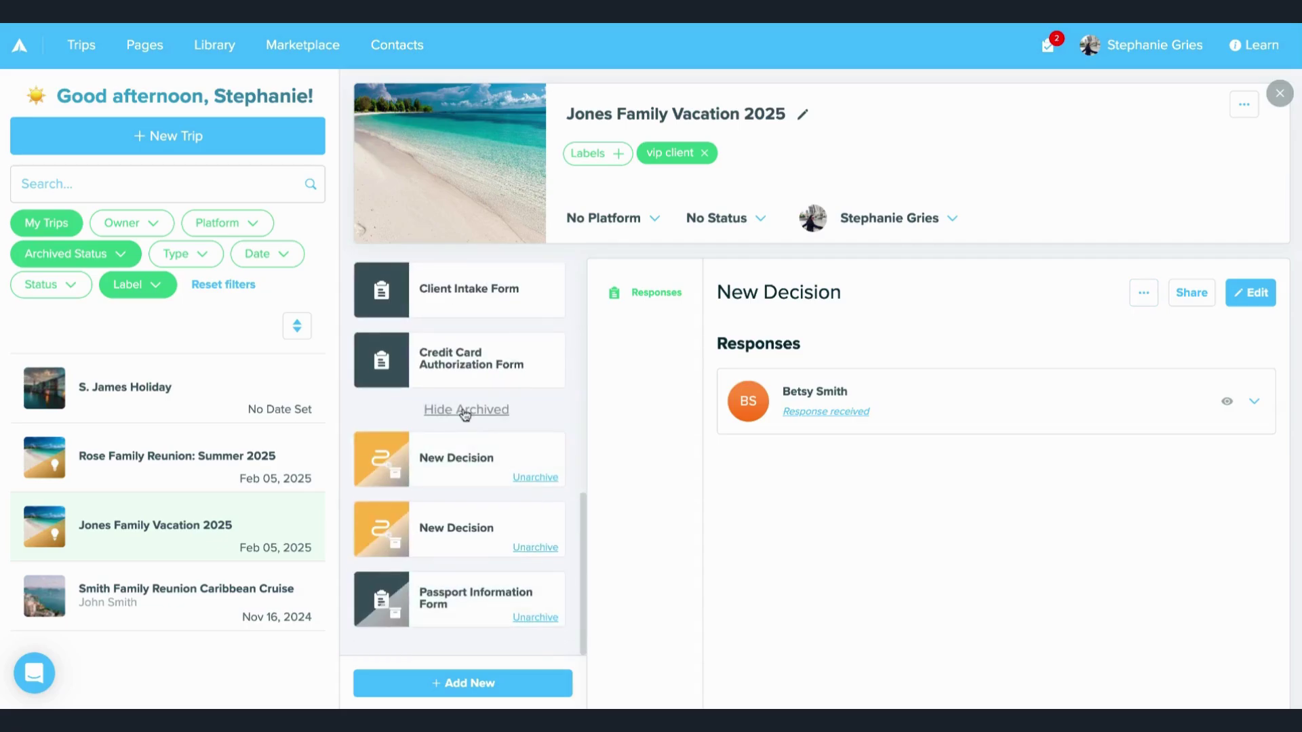
click(466, 409)
scroll(465, 424, up, 5)
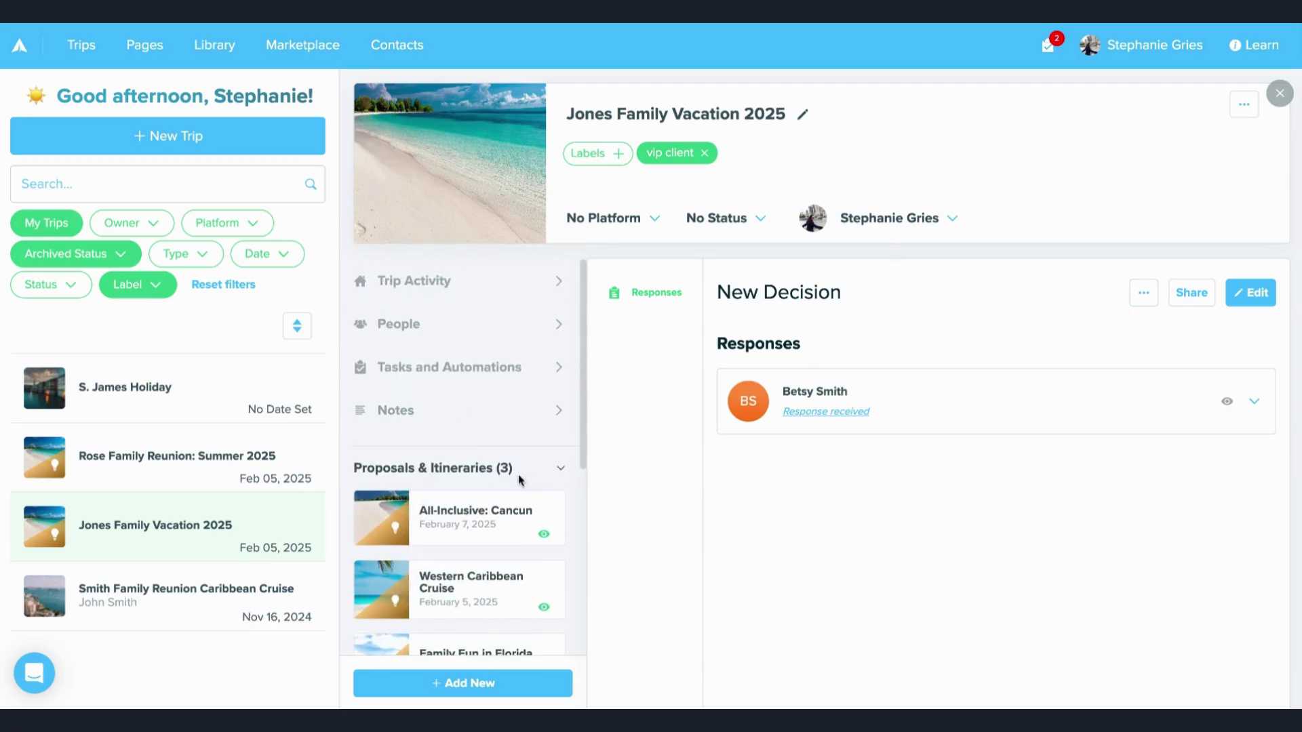
Create a new trip with itinerary named 'Suzy's Birthday Cruise' and give it the vip client label
click(82, 47)
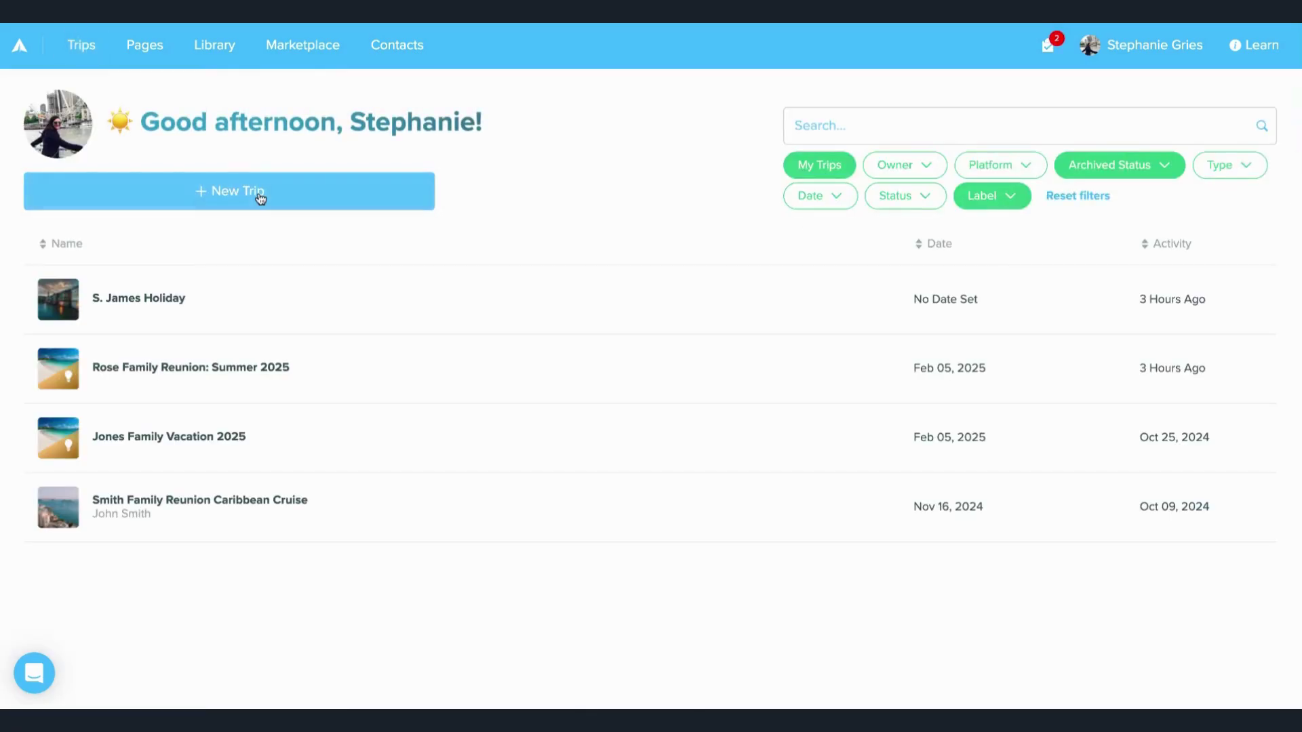
click(260, 196)
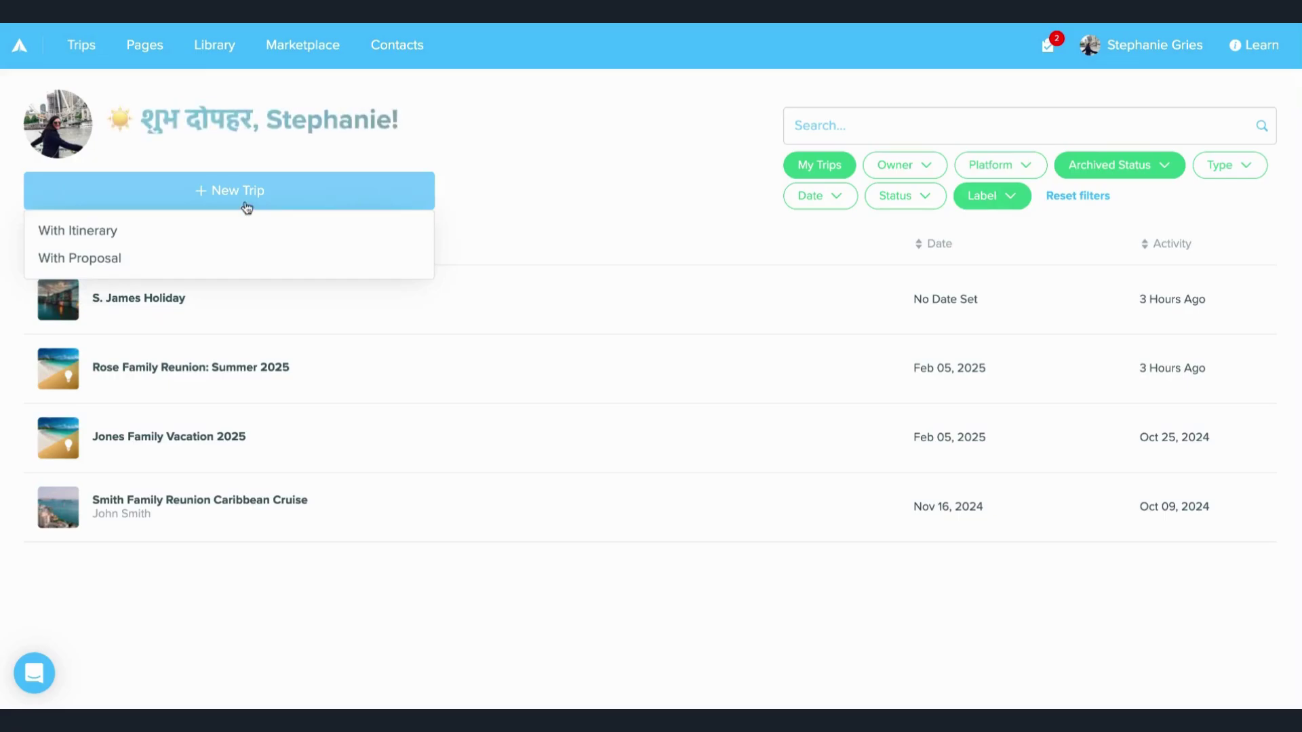
click(244, 238)
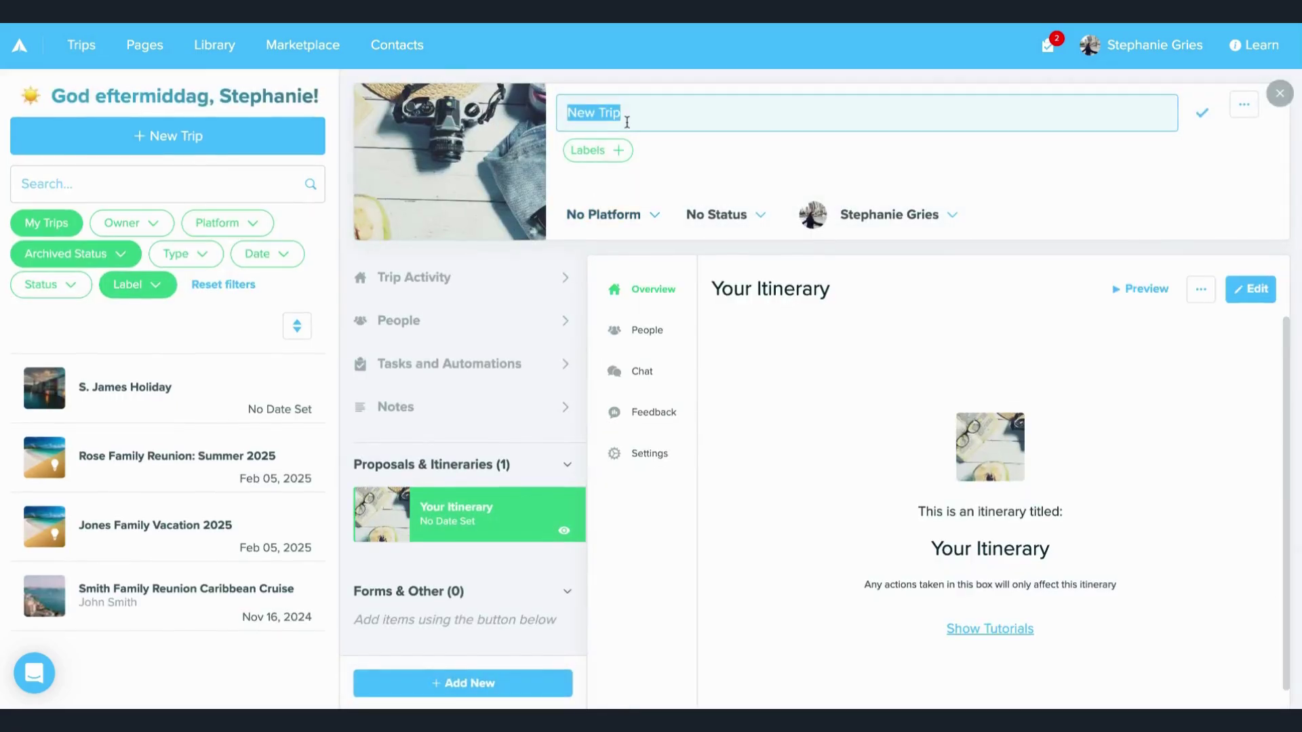
text(Suzy's)
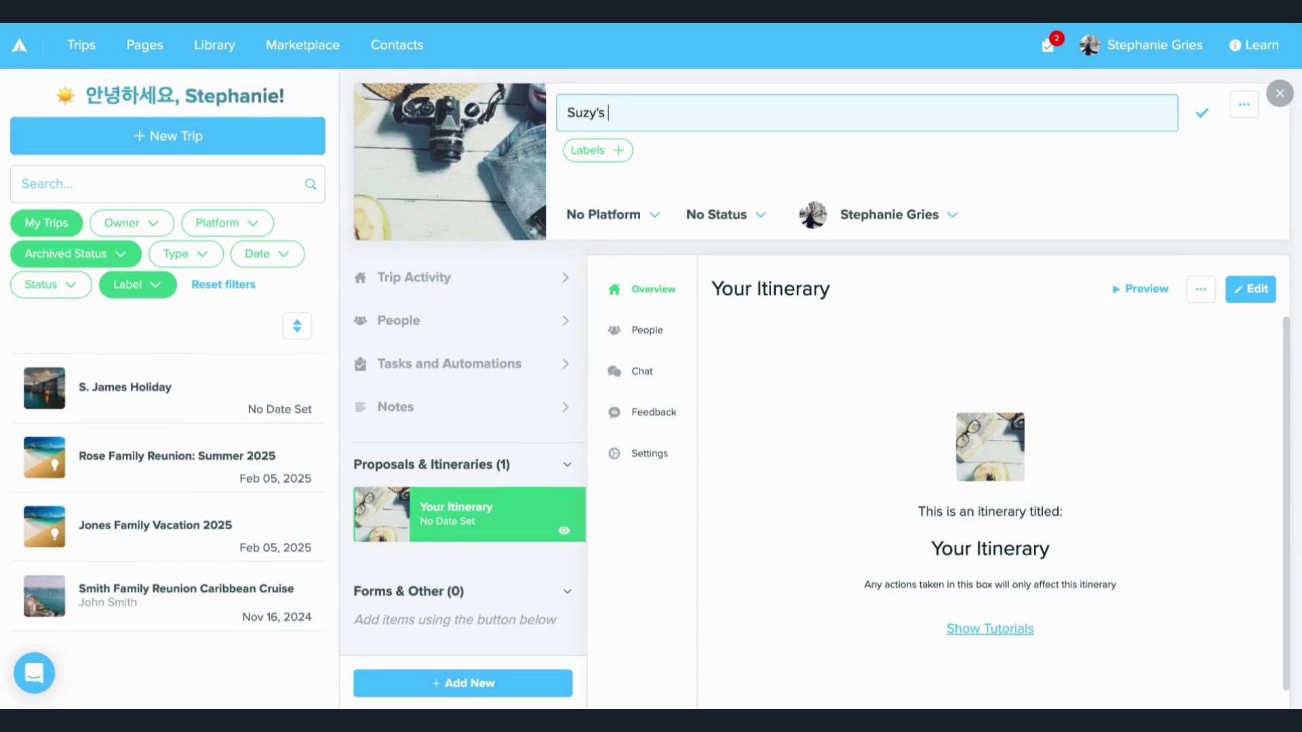
text( Birthday Cruise)
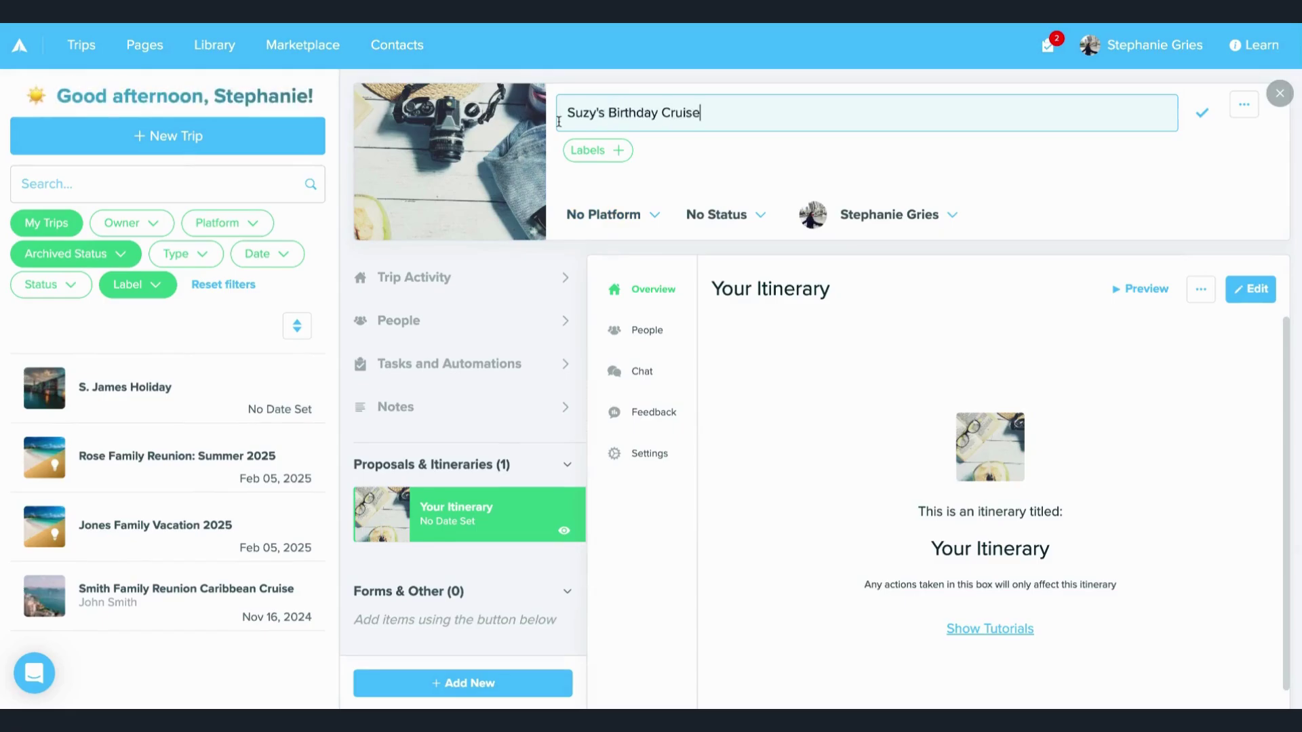
click(590, 158)
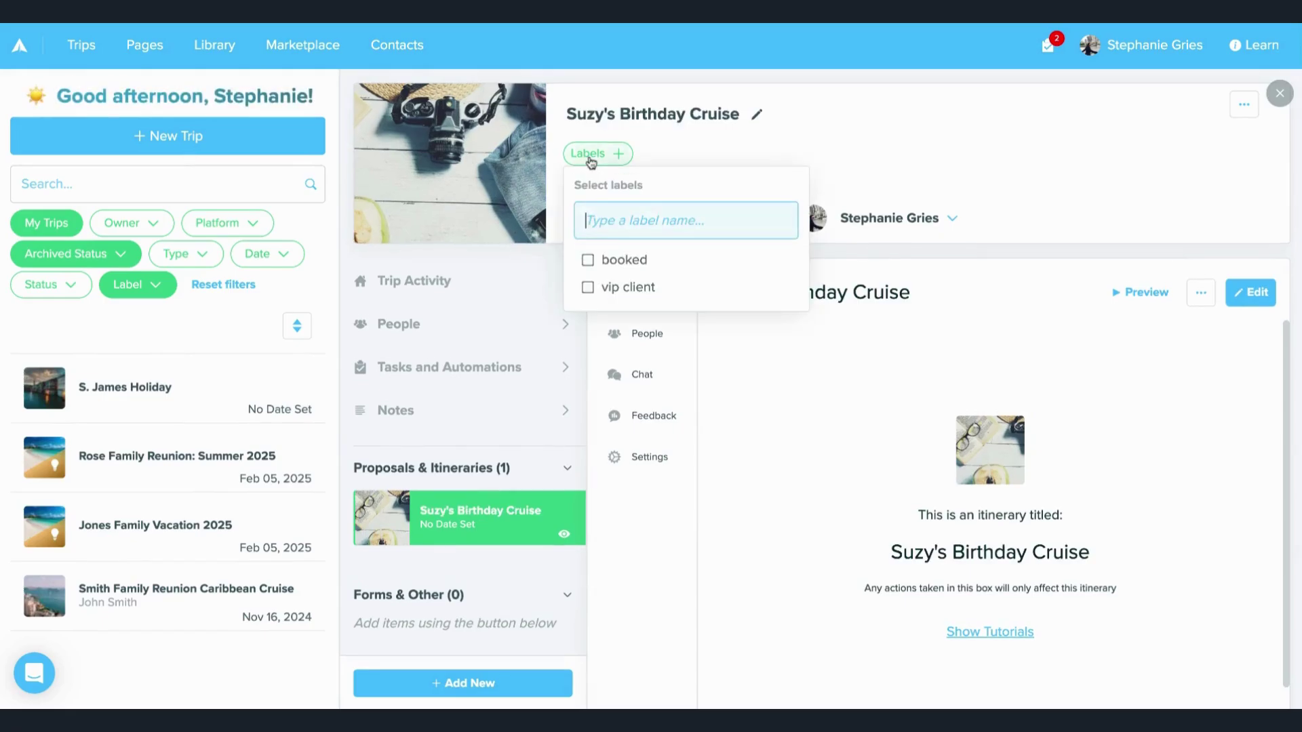
click(614, 289)
click(784, 156)
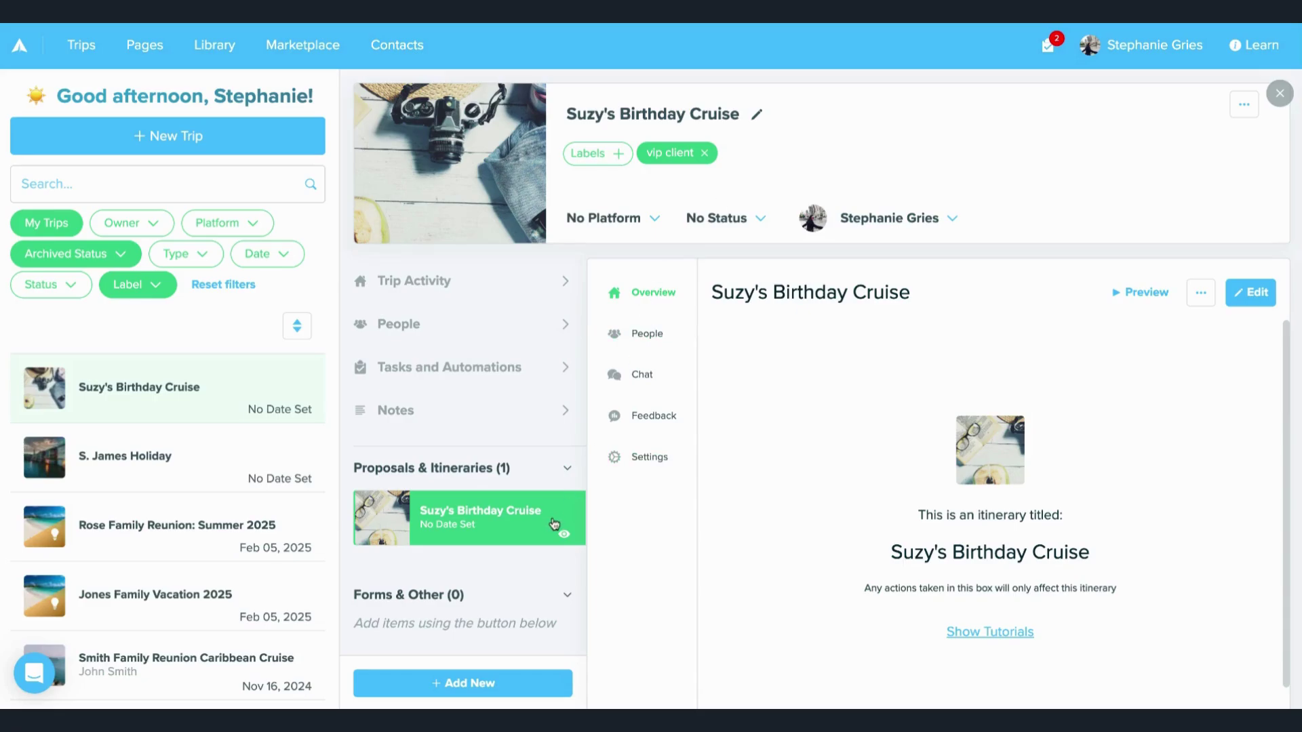
Search images for 'beach' and save the first white-sand photo as the trip's cover
click(1250, 293)
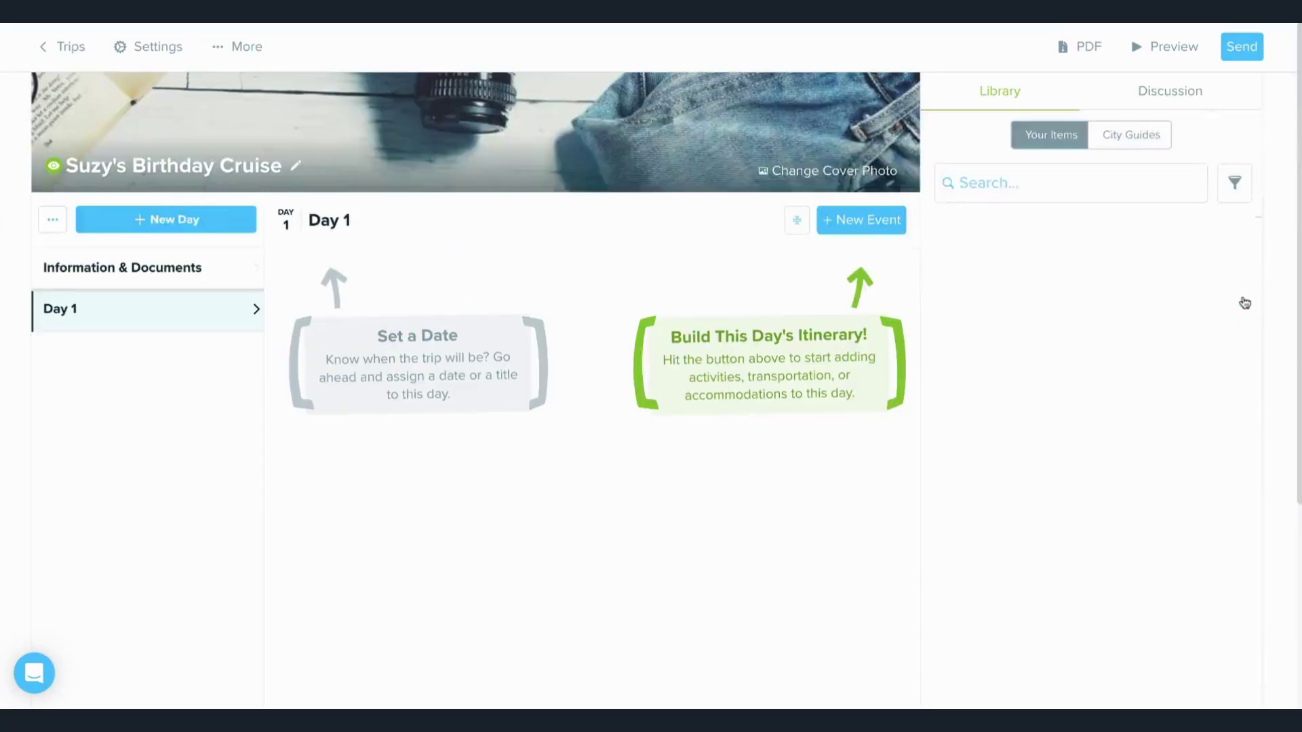
click(897, 175)
click(518, 342)
text(beach)
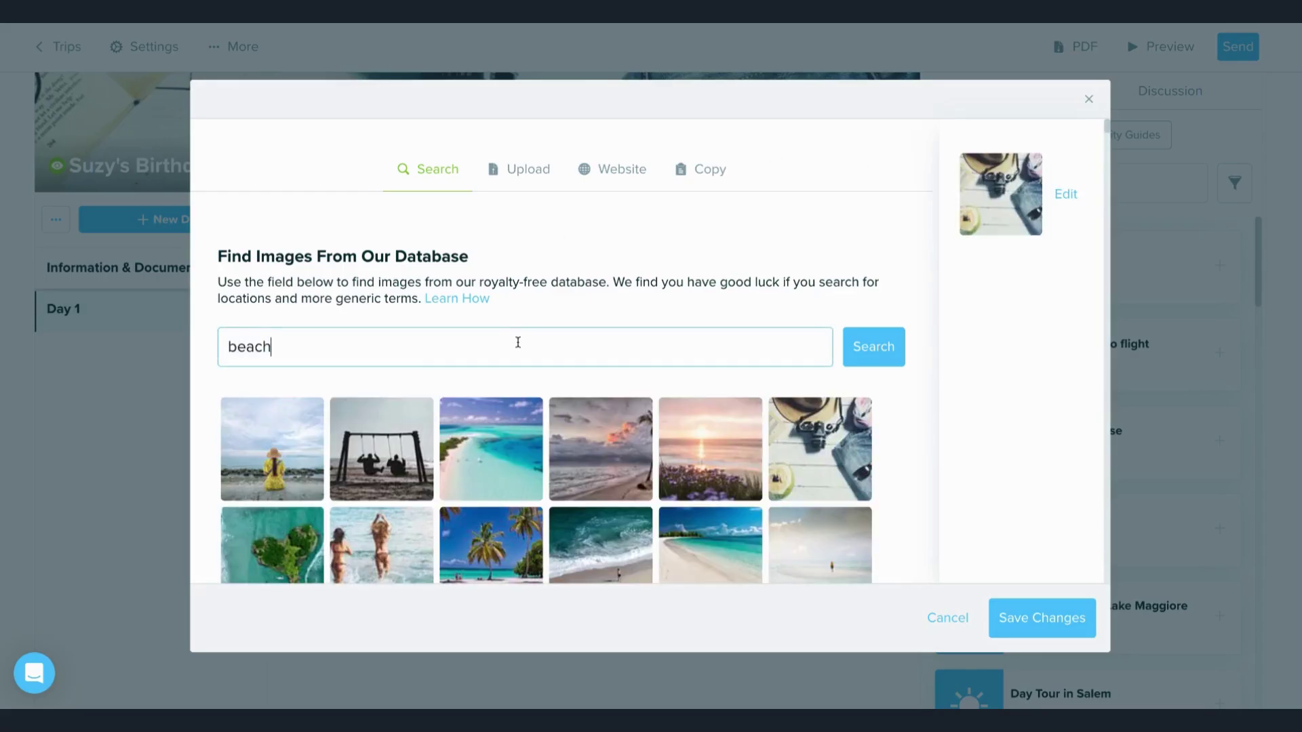
click(856, 346)
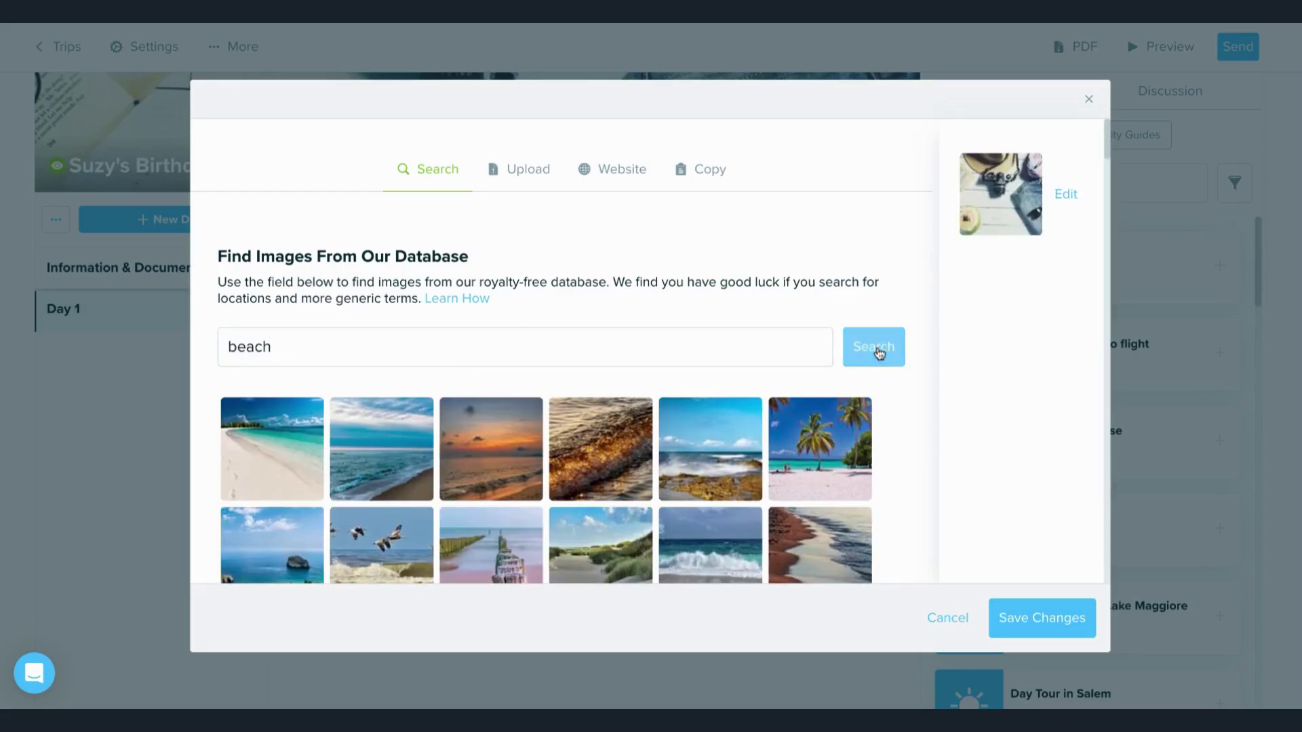
click(318, 415)
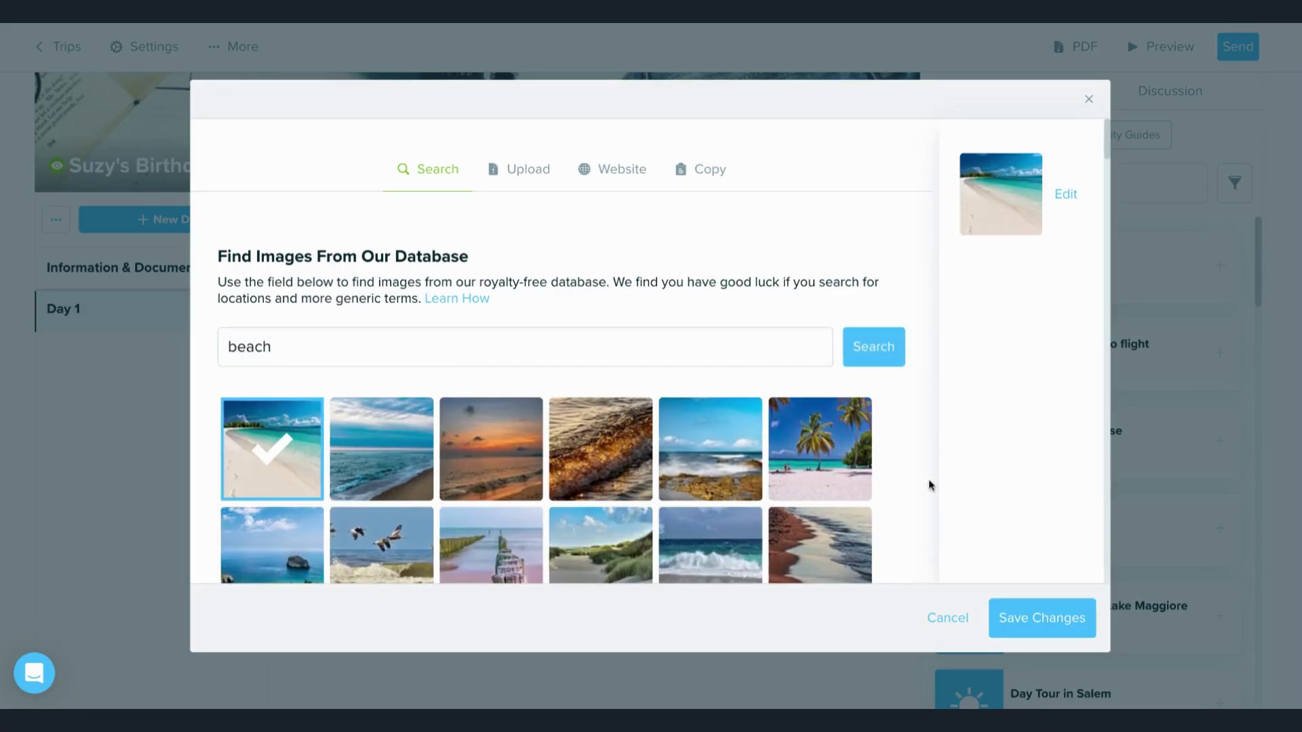
click(1039, 603)
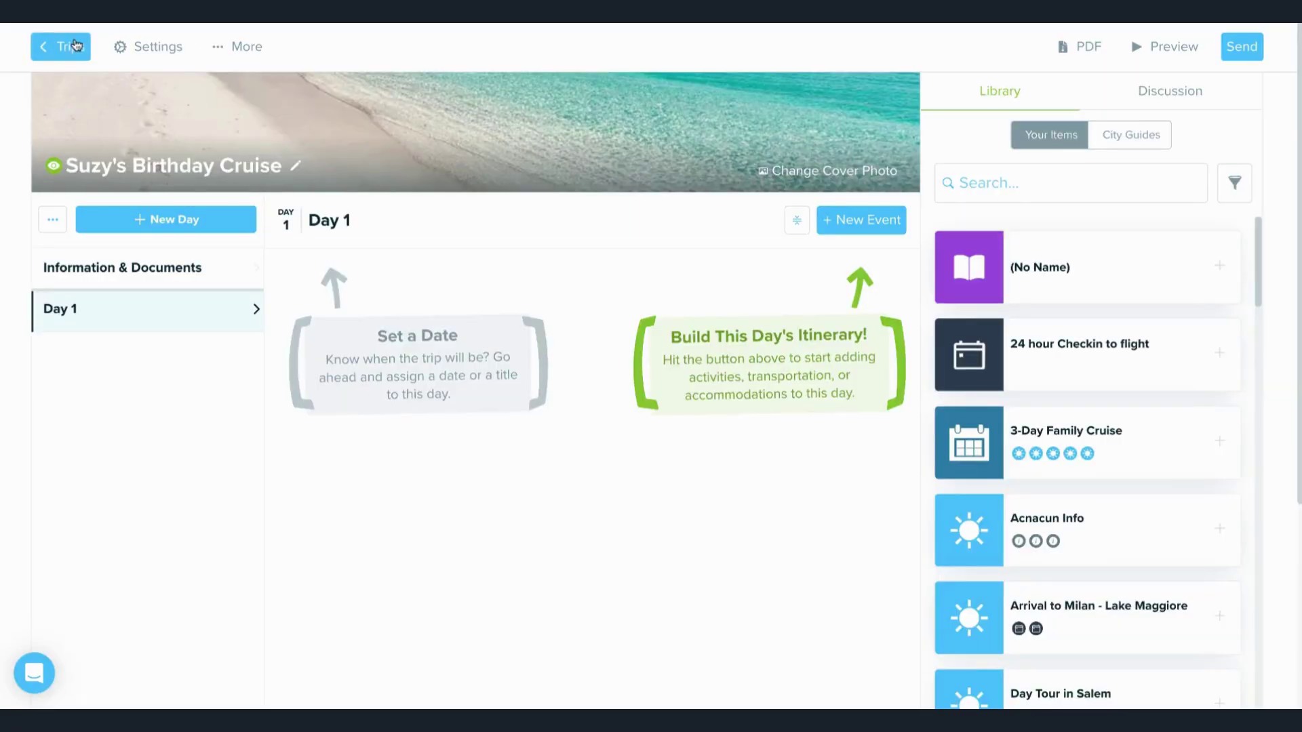
click(75, 44)
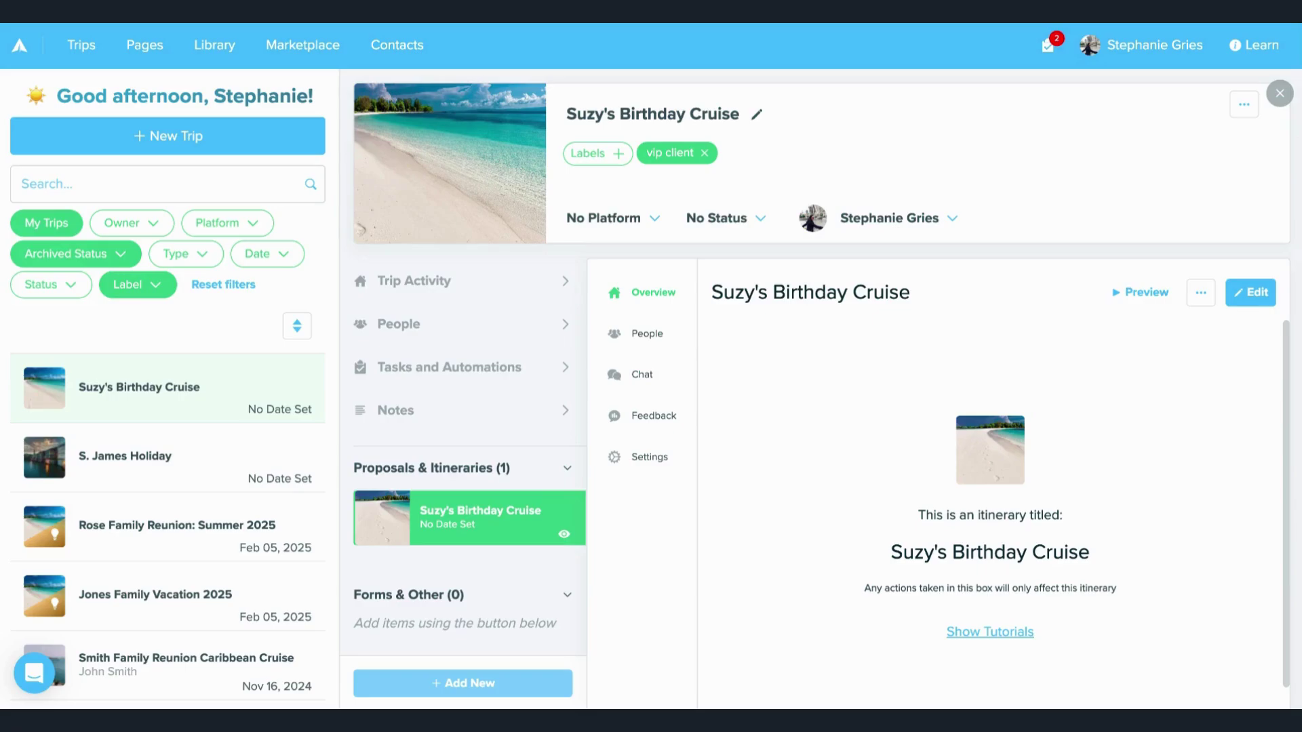
Add the Royal Caribbean Bahamas & Perfect Day Cruise itinerary, keeping its default title 'Suzy's Birthday Cruise (1)'
click(475, 683)
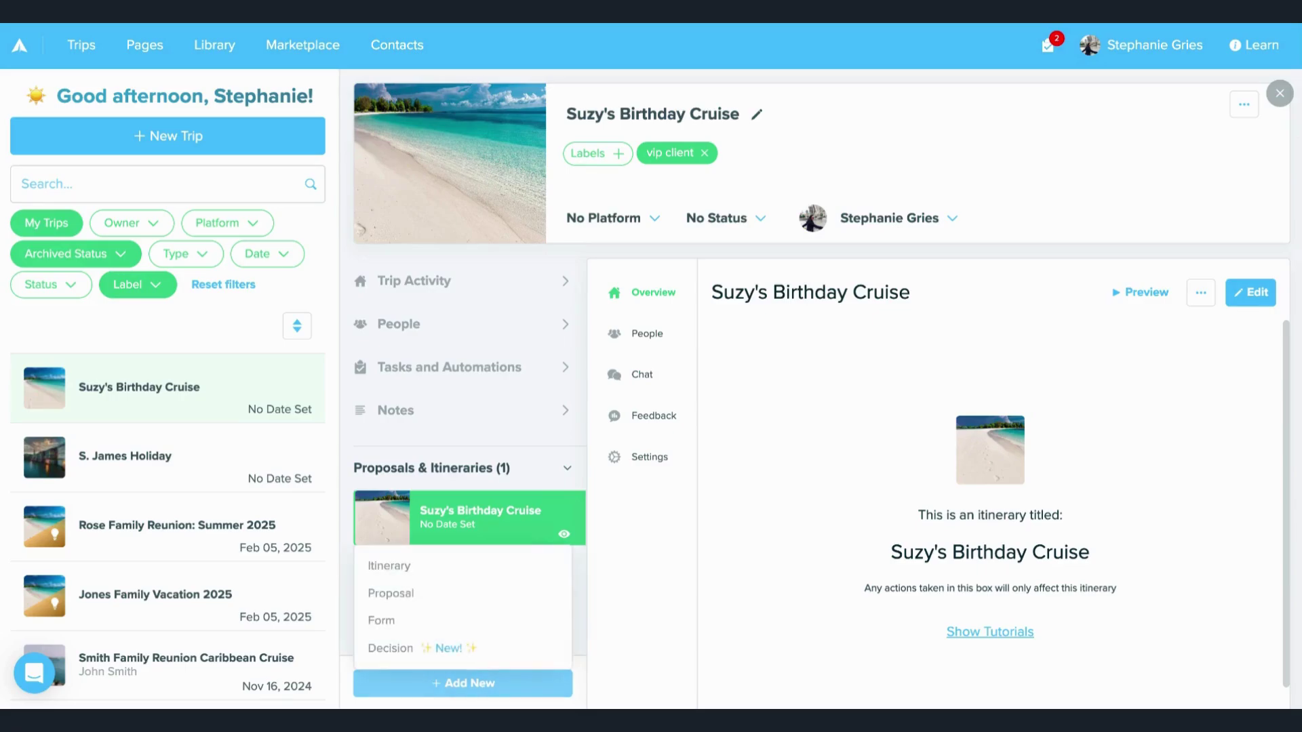
click(488, 565)
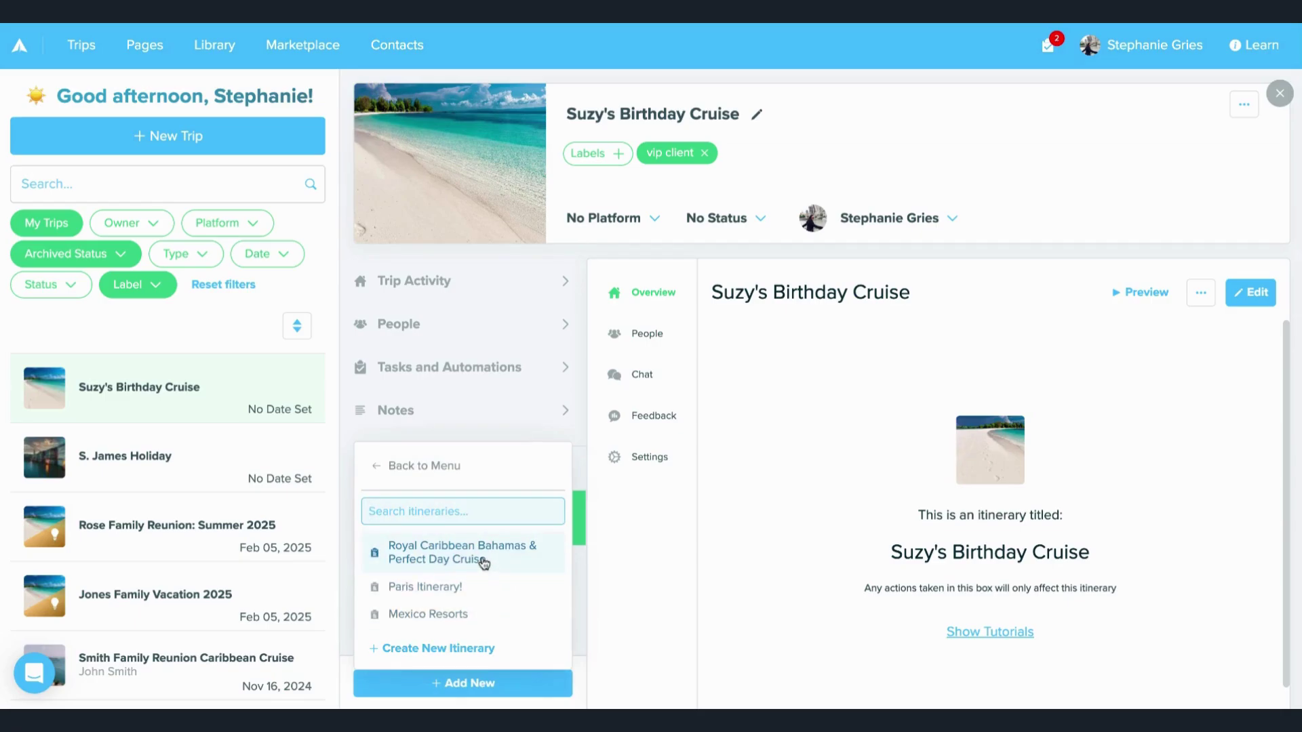
click(483, 562)
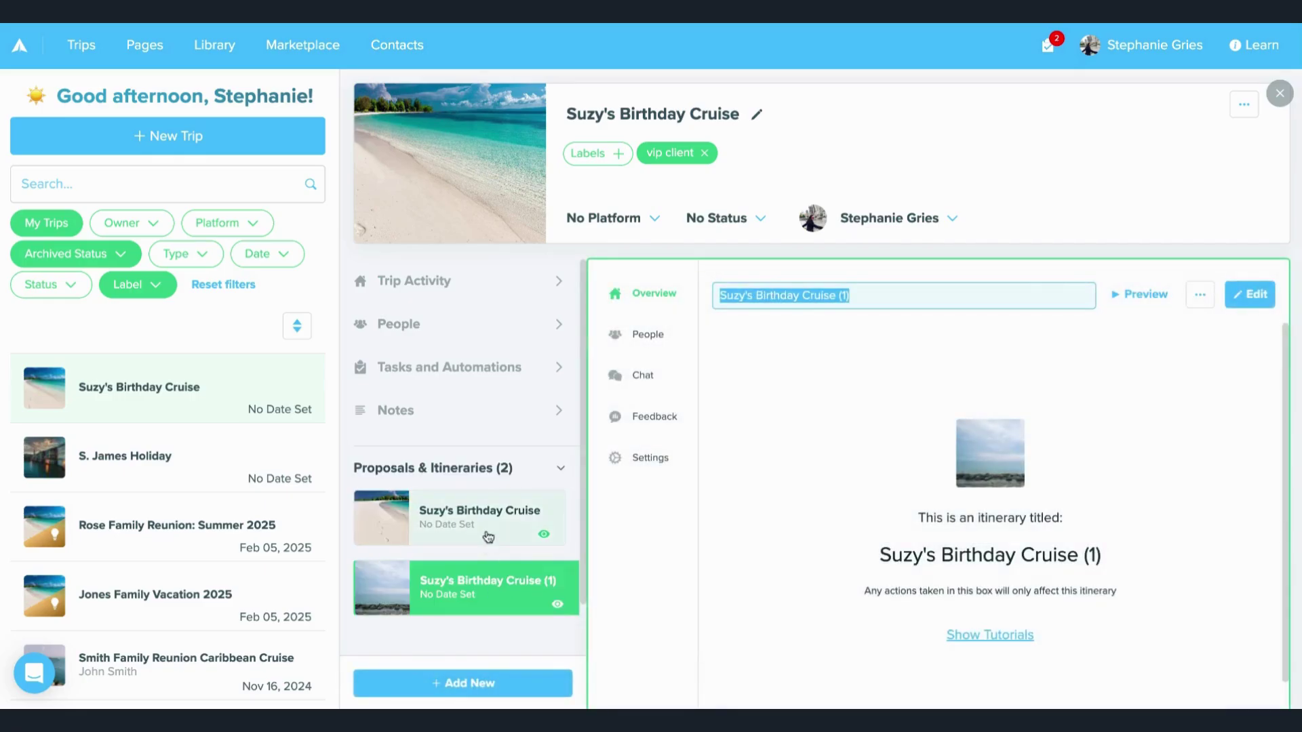
click(488, 537)
click(466, 590)
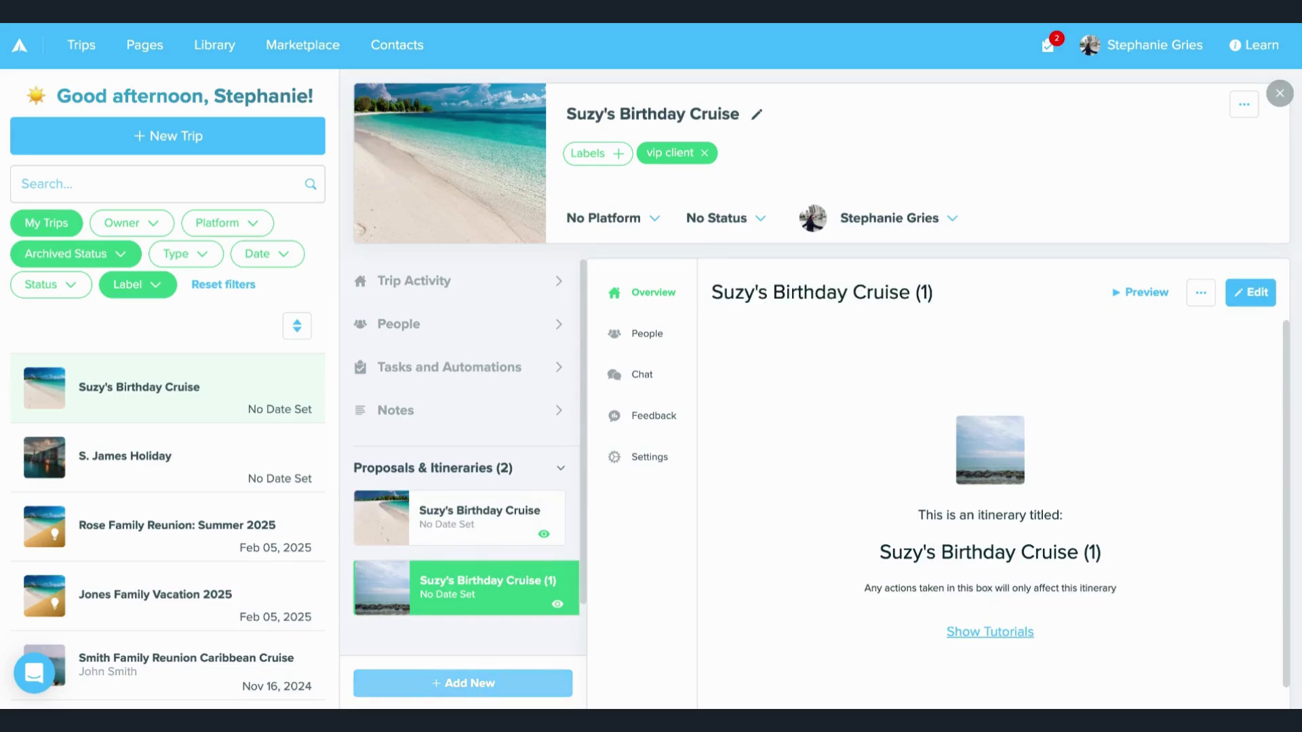
Switch back to the original Suzy's Birthday Cruise itinerary and look over its options and add list
click(463, 514)
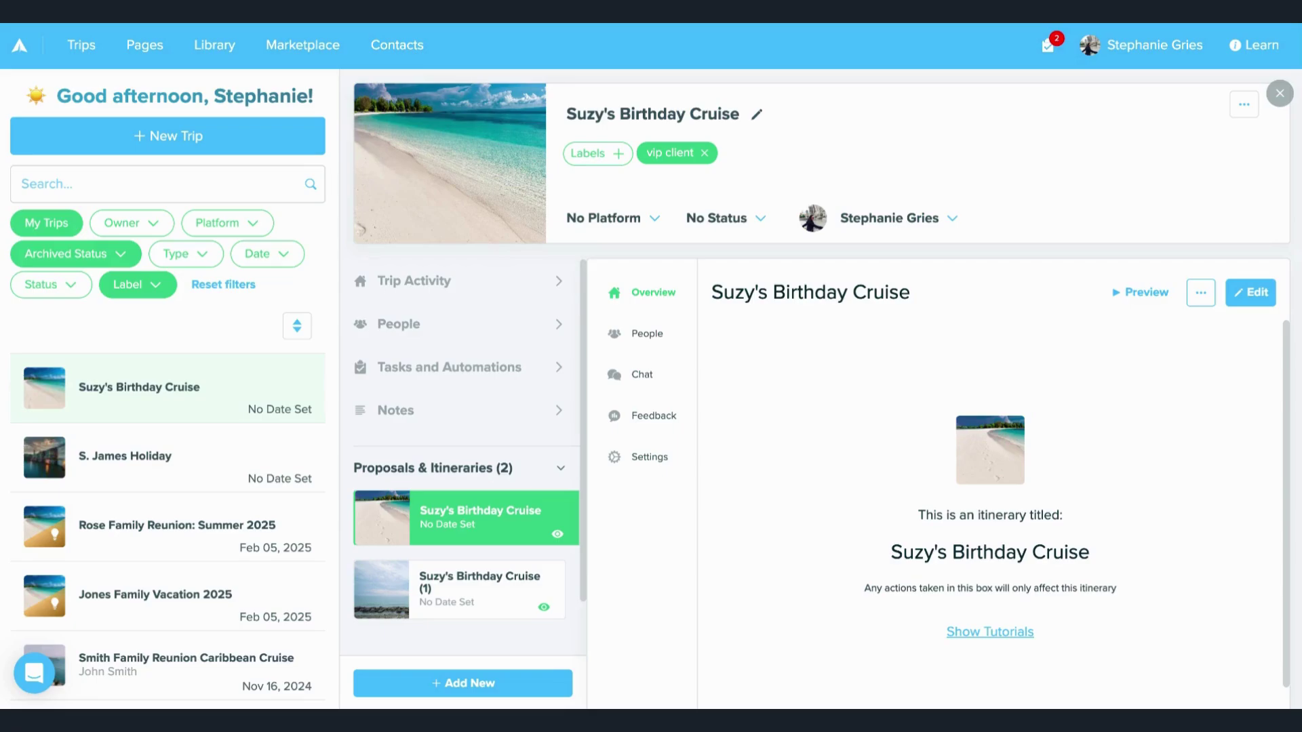
click(1201, 293)
click(487, 692)
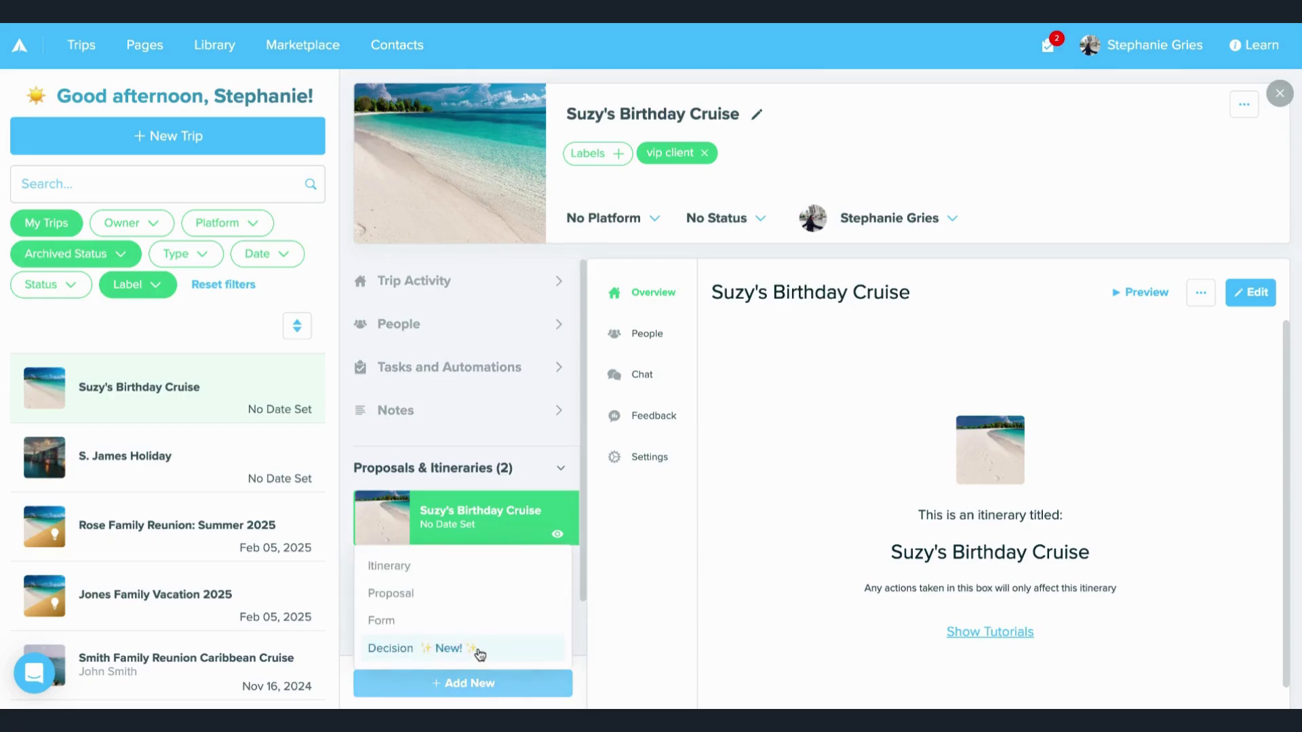